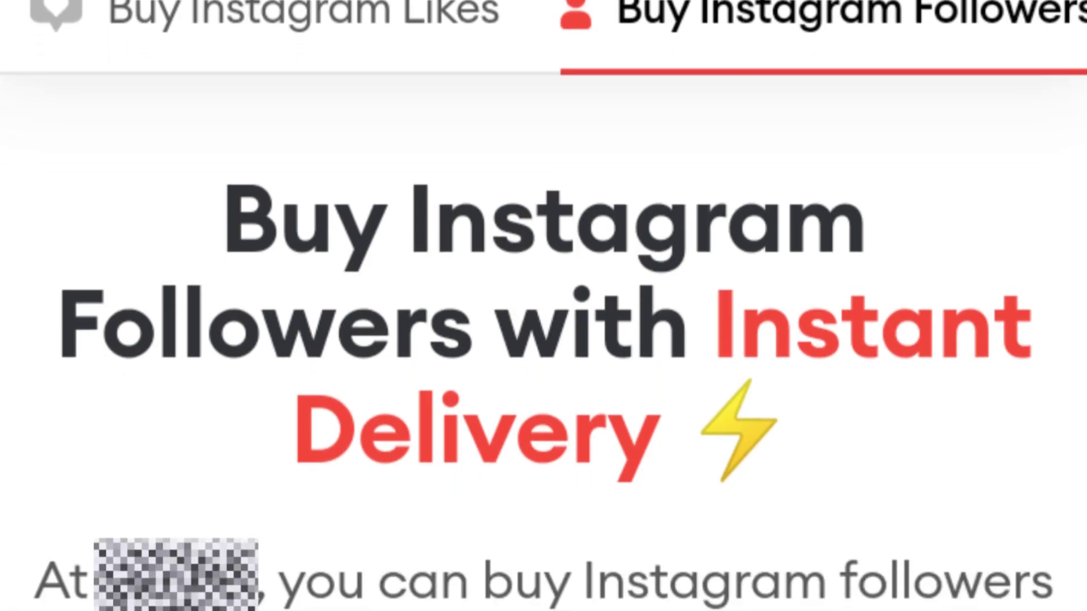
# Step: Open the Audiences tool from All tools in a new browser tab
pyautogui.scroll(-7, 544, 306)
pyautogui.scroll(-10, 543, 306)
pyautogui.scroll(-3, 544, 306)
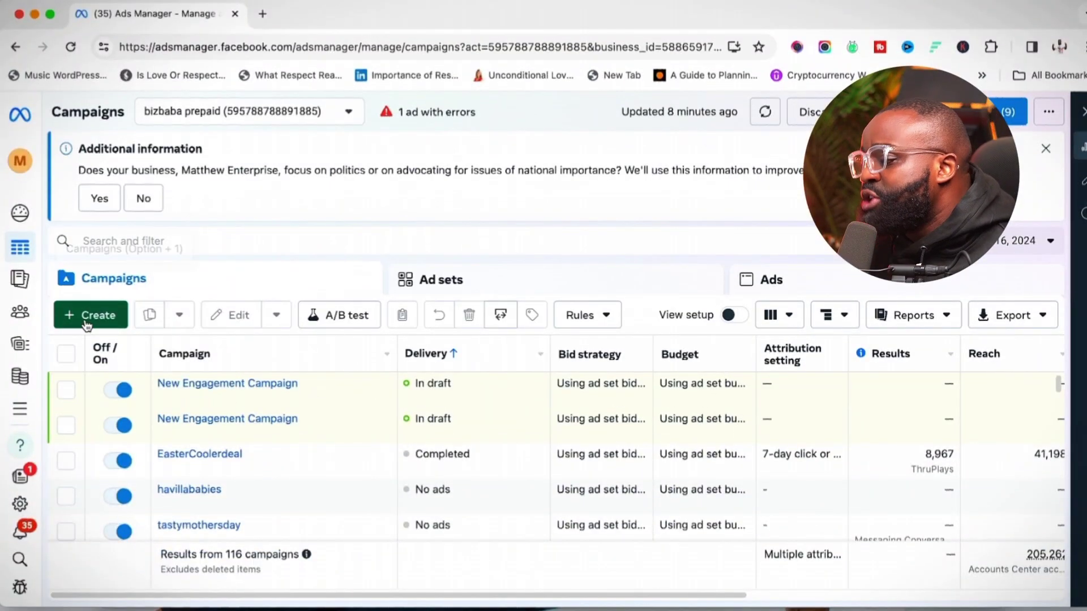
pyautogui.moveTo(18, 417)
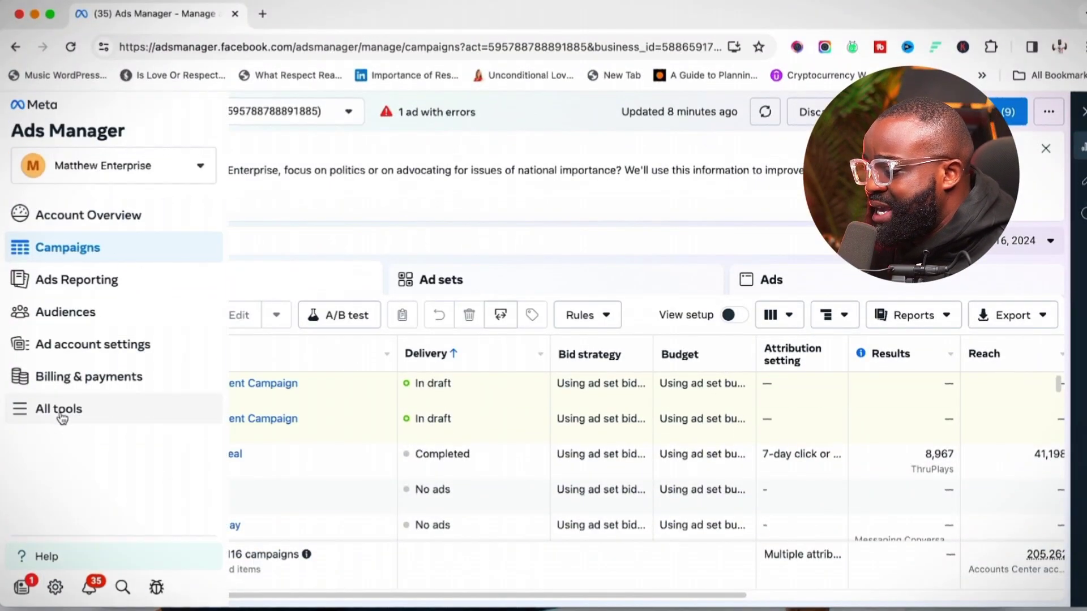
pyautogui.click(80, 419)
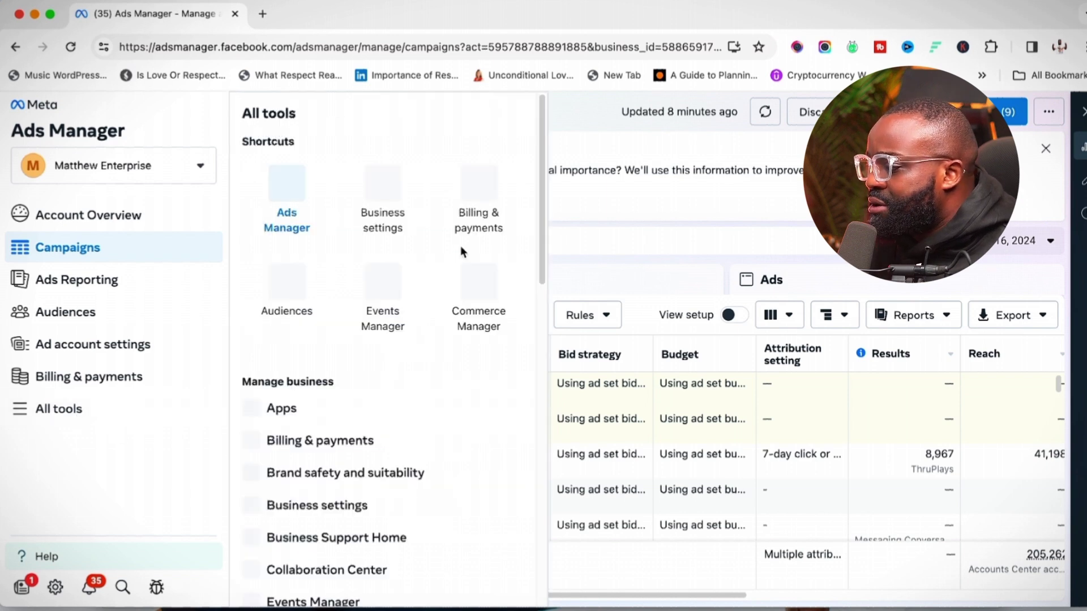
pyautogui.rightClick(284, 299)
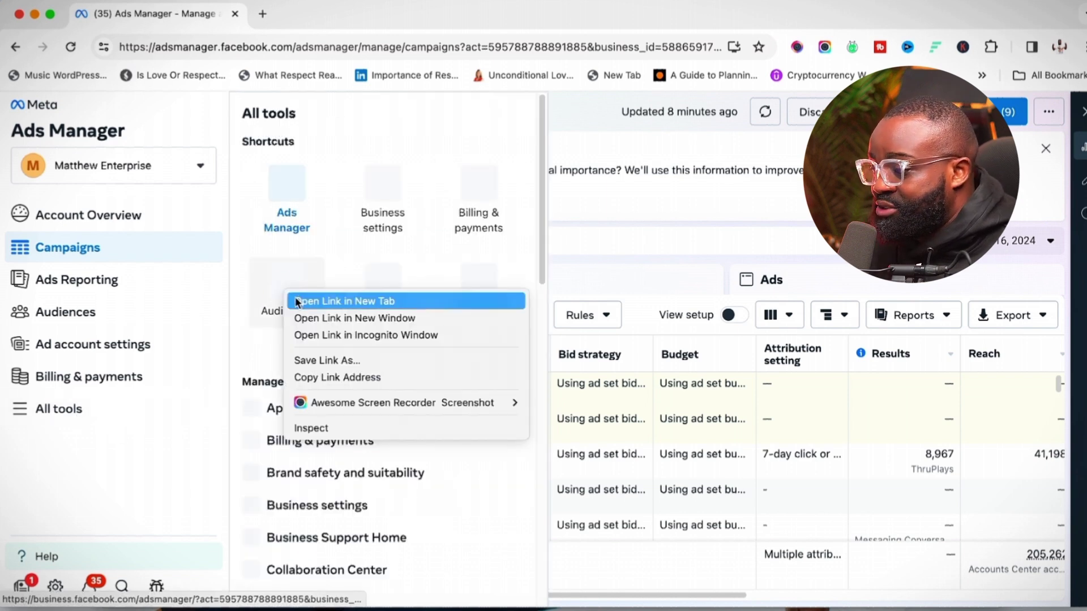
pyautogui.click(305, 301)
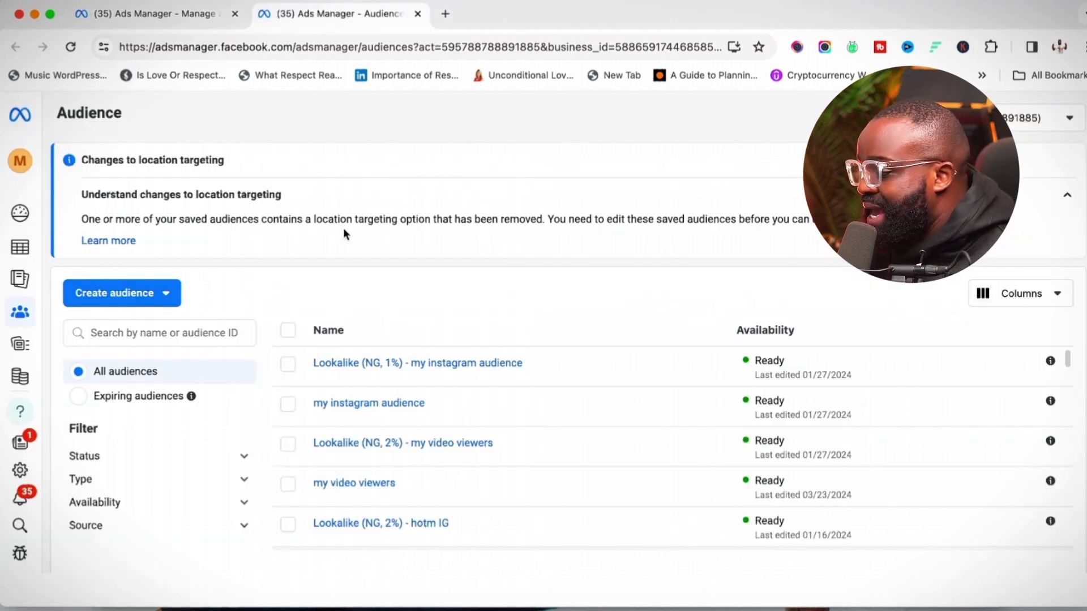
# Step: Start a new Custom audience from the Create audience menu
pyautogui.click(166, 293)
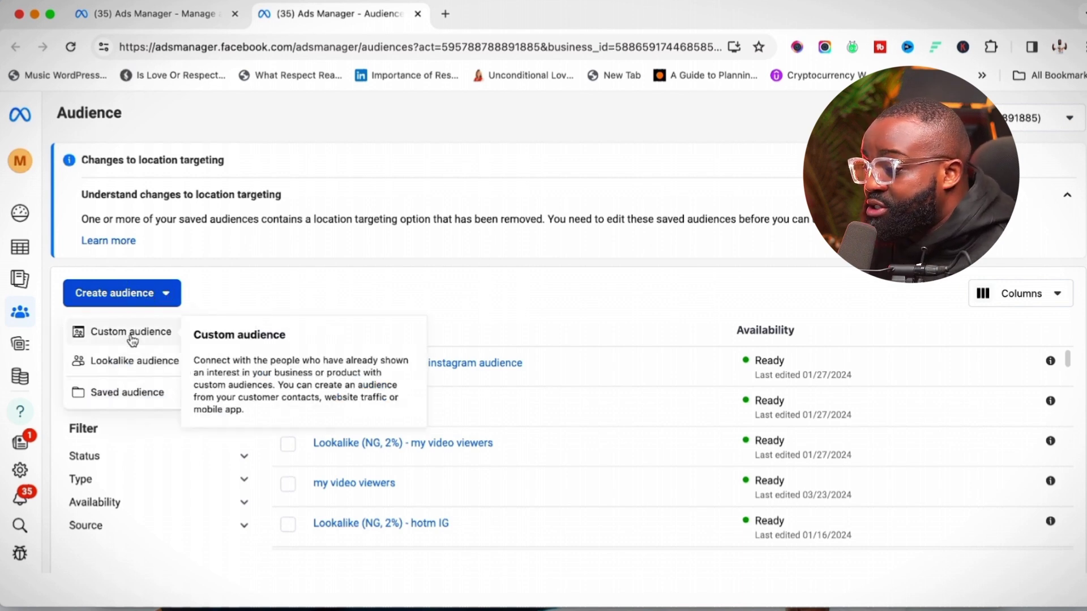
pyautogui.click(132, 334)
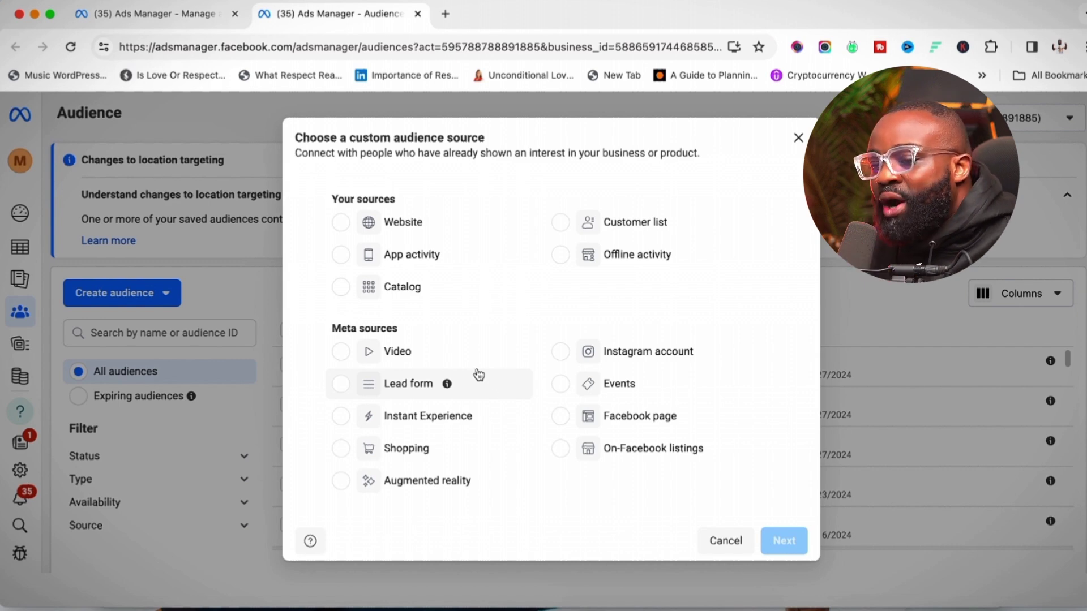
# Step: Pick Instagram account as the custom audience's Meta source and continue
pyautogui.click(625, 353)
pyautogui.click(784, 542)
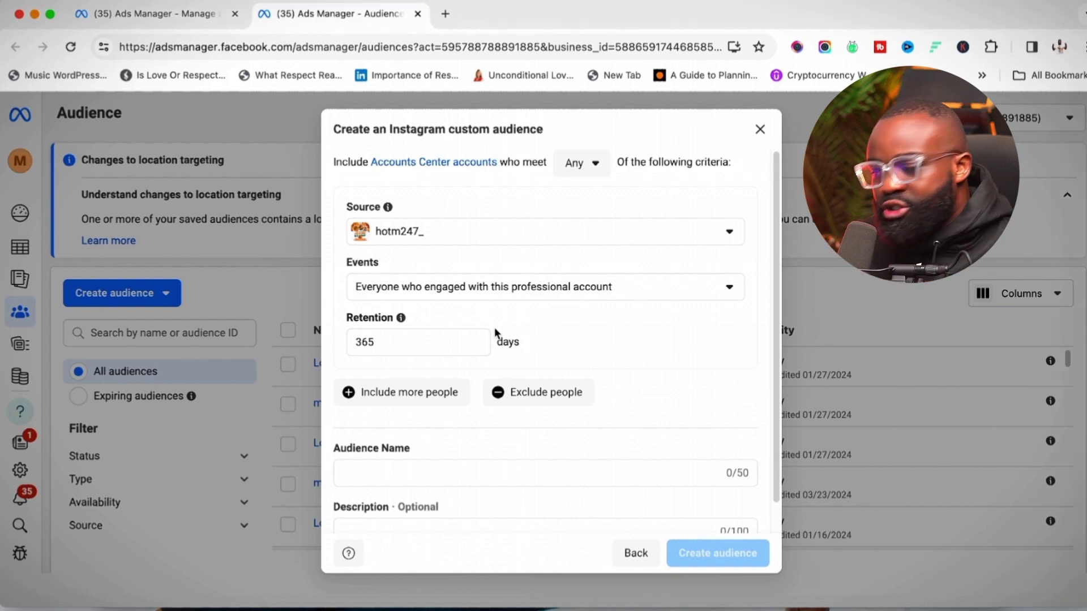
# Step: Change the audience Source to another connected Instagram account
pyautogui.click(427, 237)
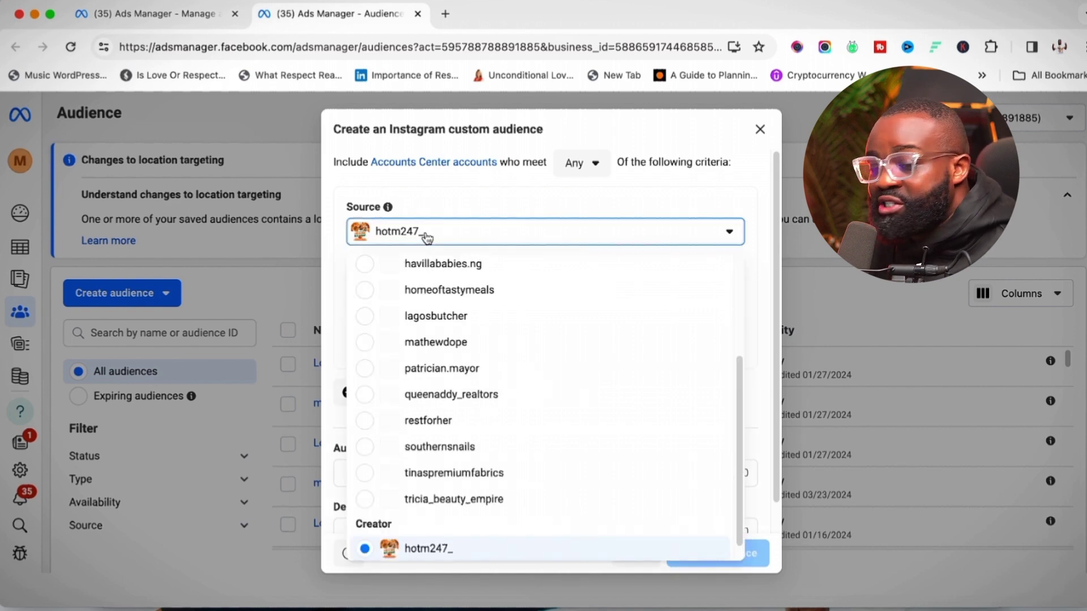
pyautogui.scroll(5, 498, 427)
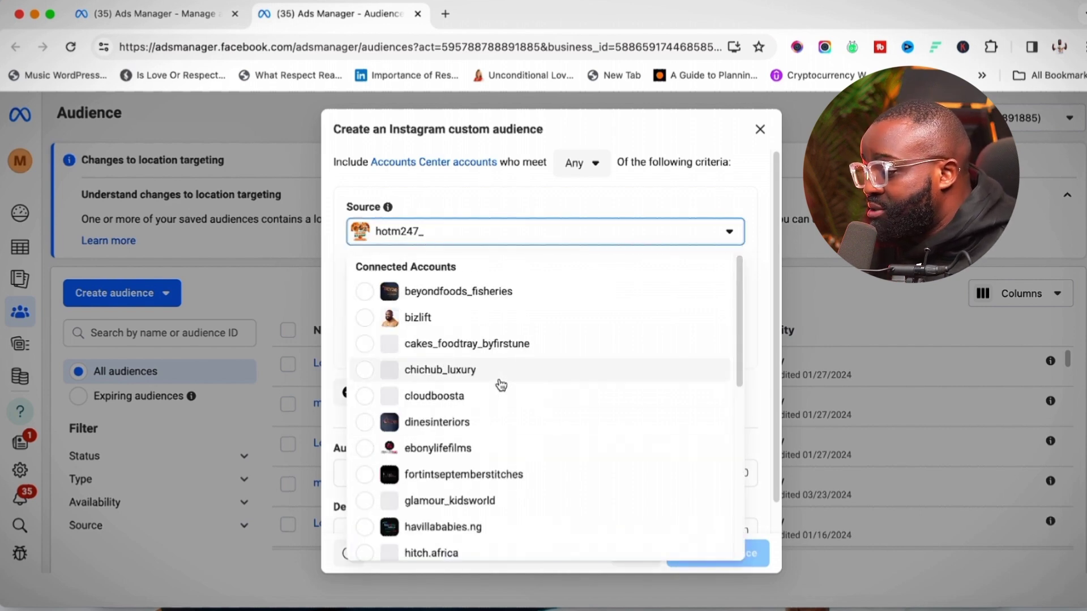
pyautogui.click(457, 316)
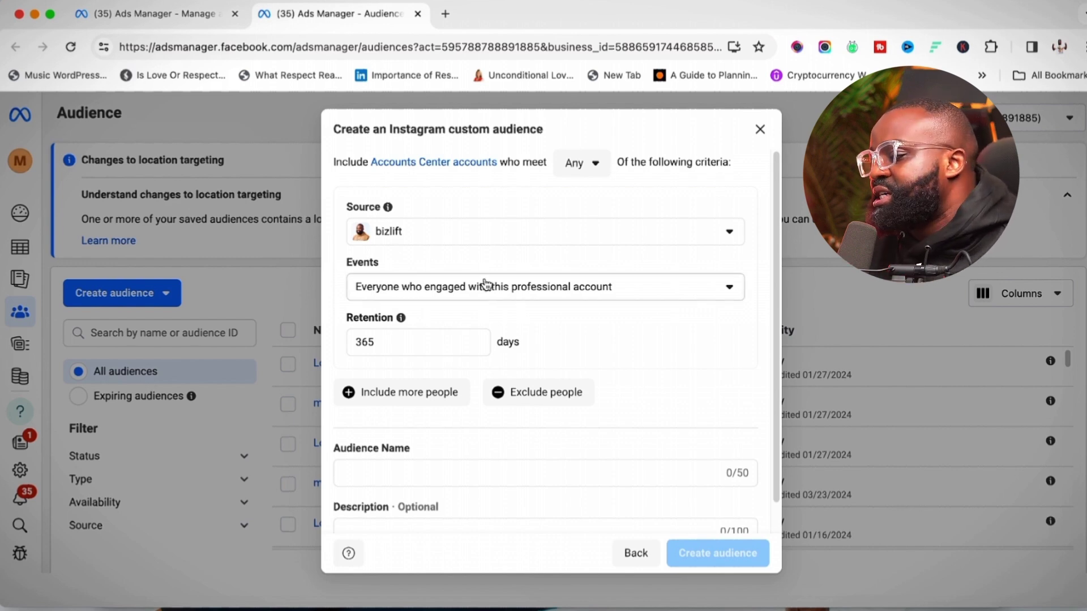
# Step: Show the Events dropdown's Instagram engagement options for review
pyautogui.click(382, 292)
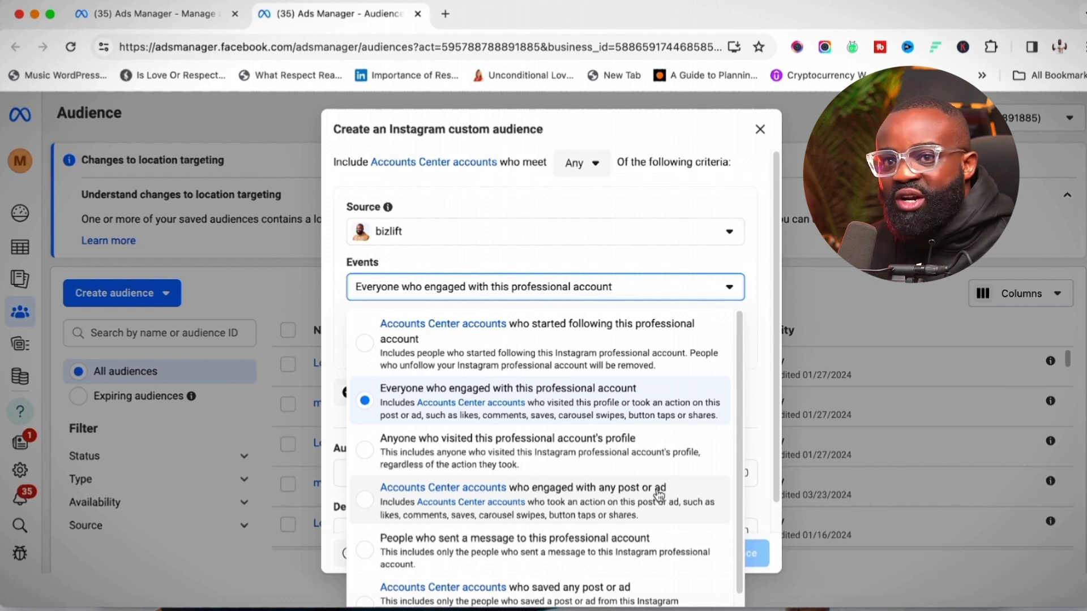
# Step: Set the event to 'Anyone who visited this professional account's profile' and select the 365-day retention
pyautogui.scroll(-1, 493, 535)
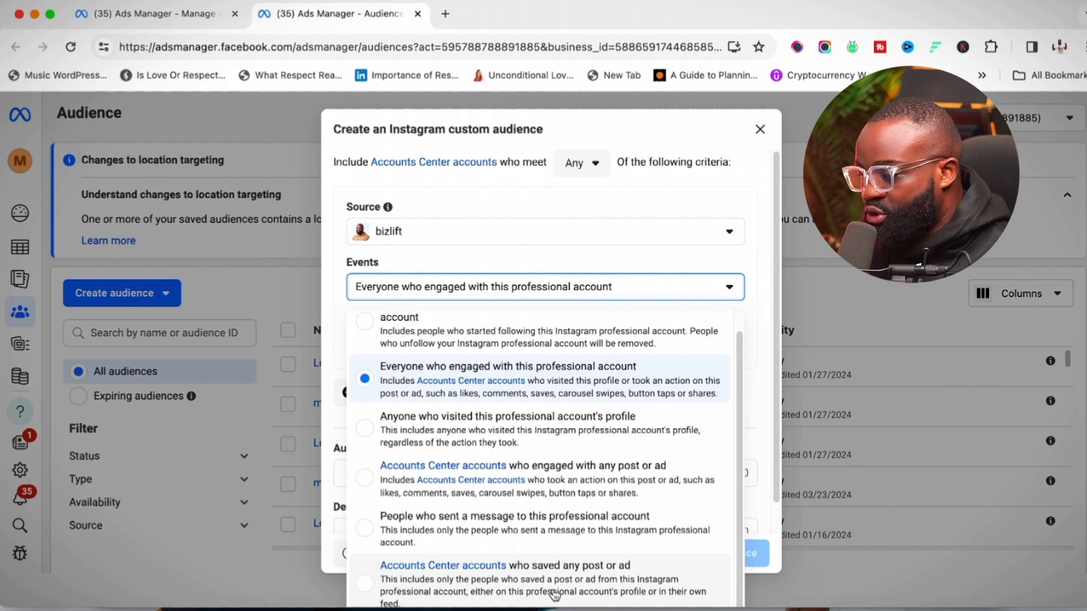
pyautogui.scroll(1, 496, 455)
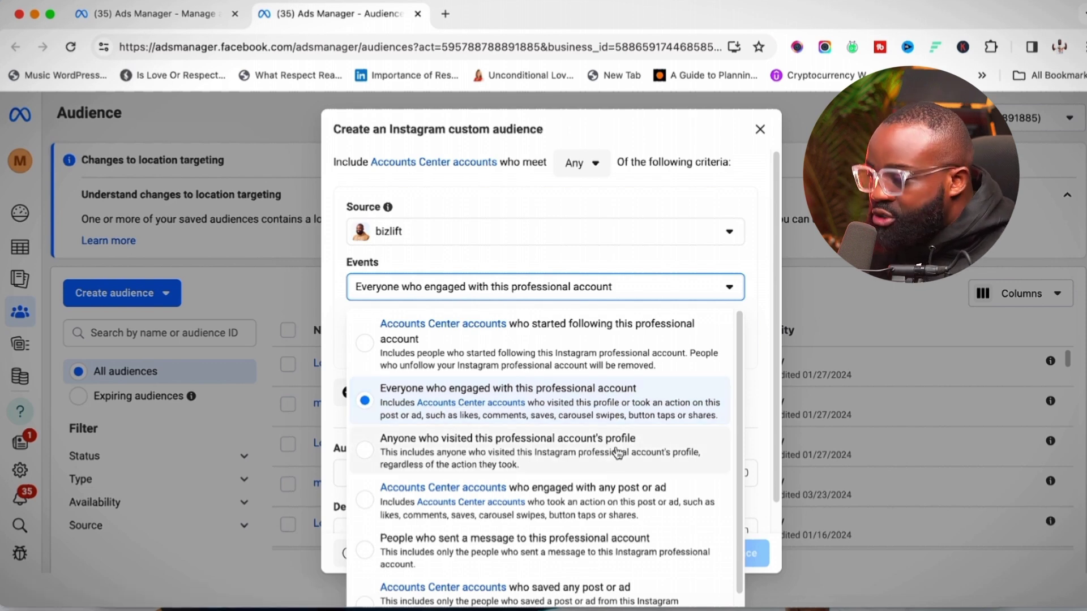
pyautogui.click(558, 455)
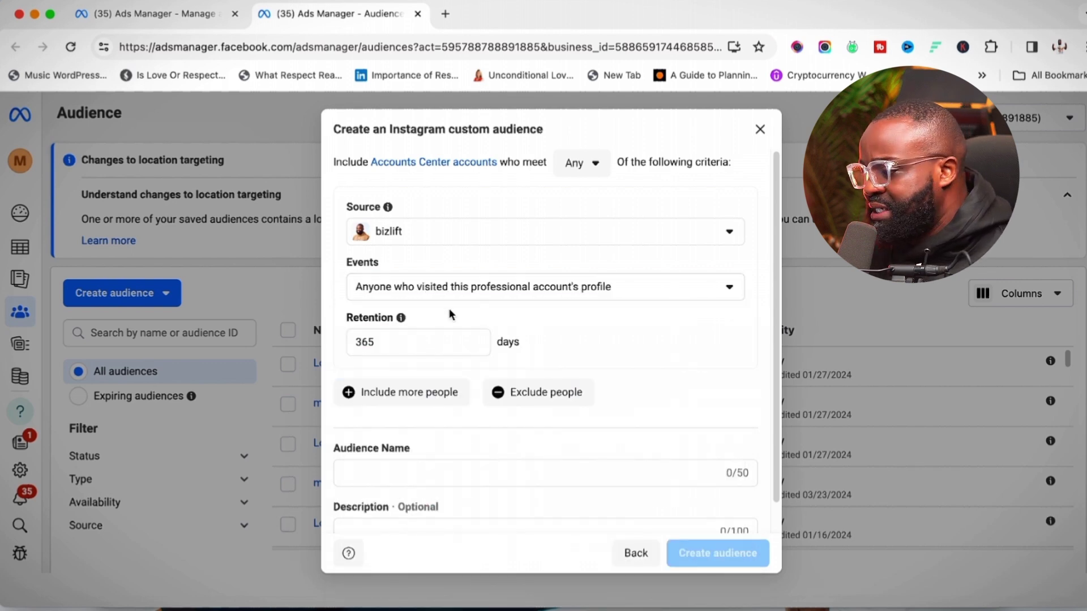
pyautogui.click(402, 346)
pyautogui.doubleClick(402, 345)
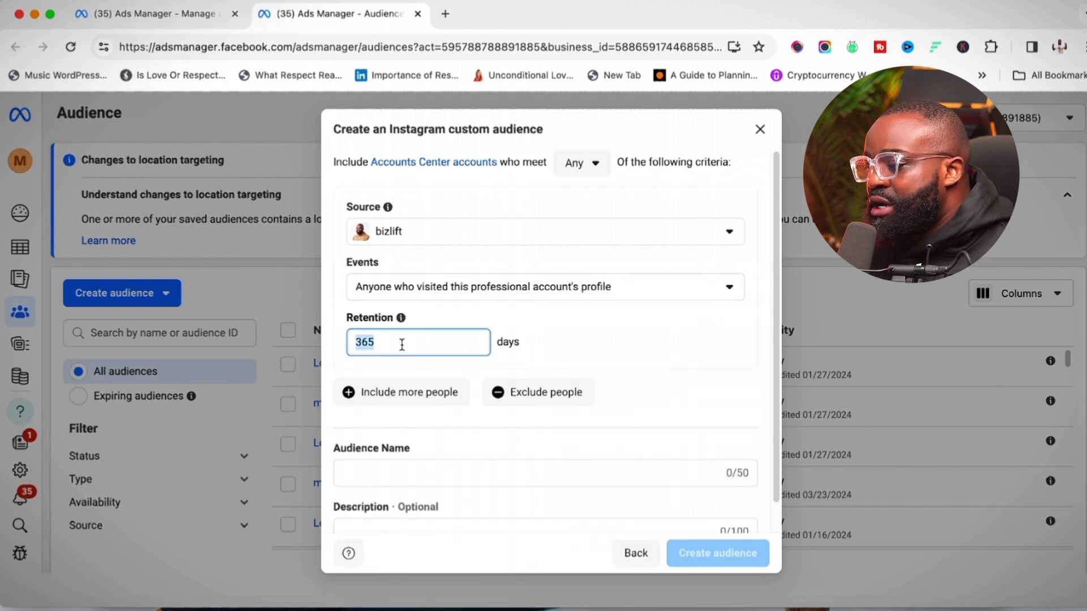
# Step: Keep 365-day retention, name the audience 'bzlift profile visitors', and create it
pyautogui.click(402, 345)
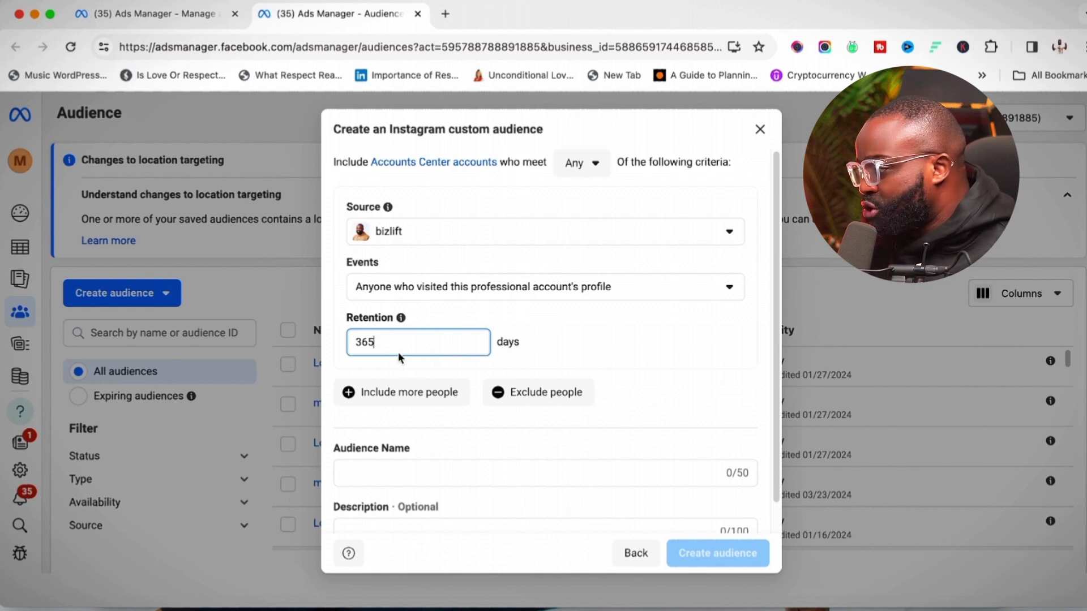
pyautogui.scroll(-1, 411, 355)
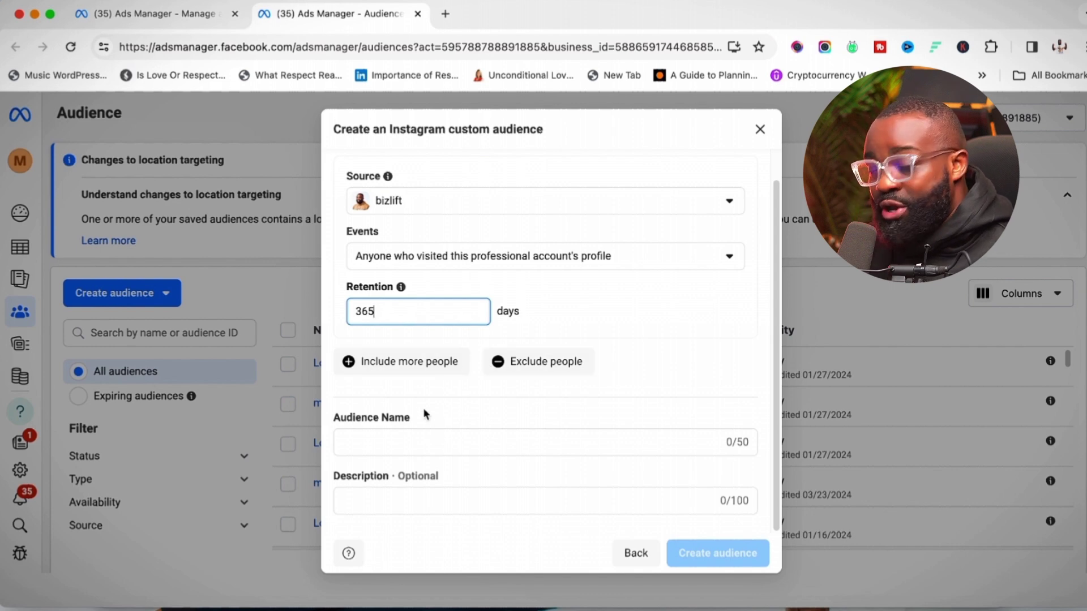
pyautogui.click(431, 442)
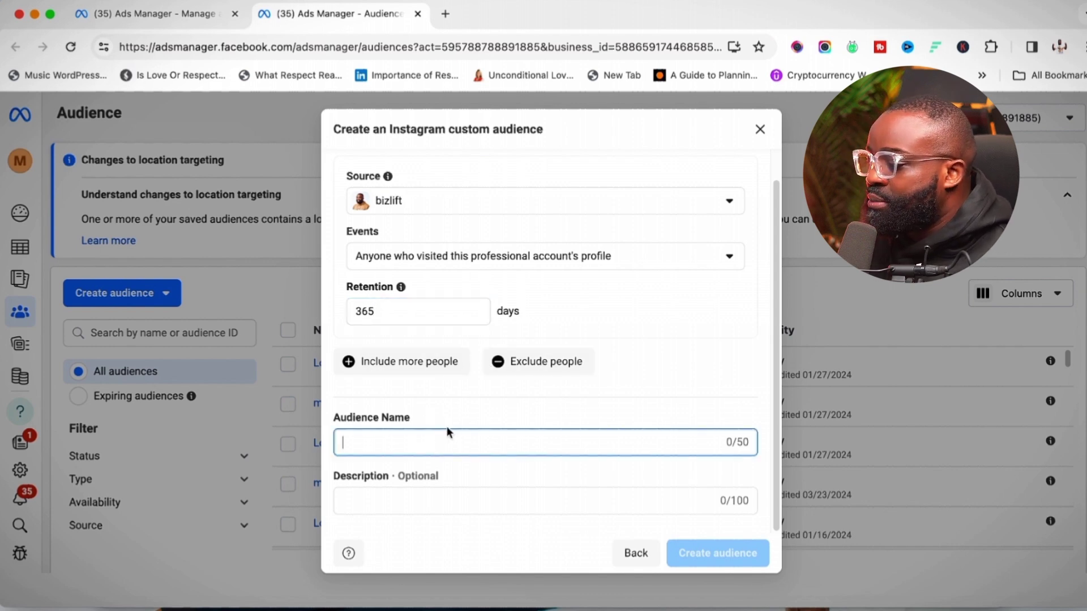
pyautogui.write('bzli')
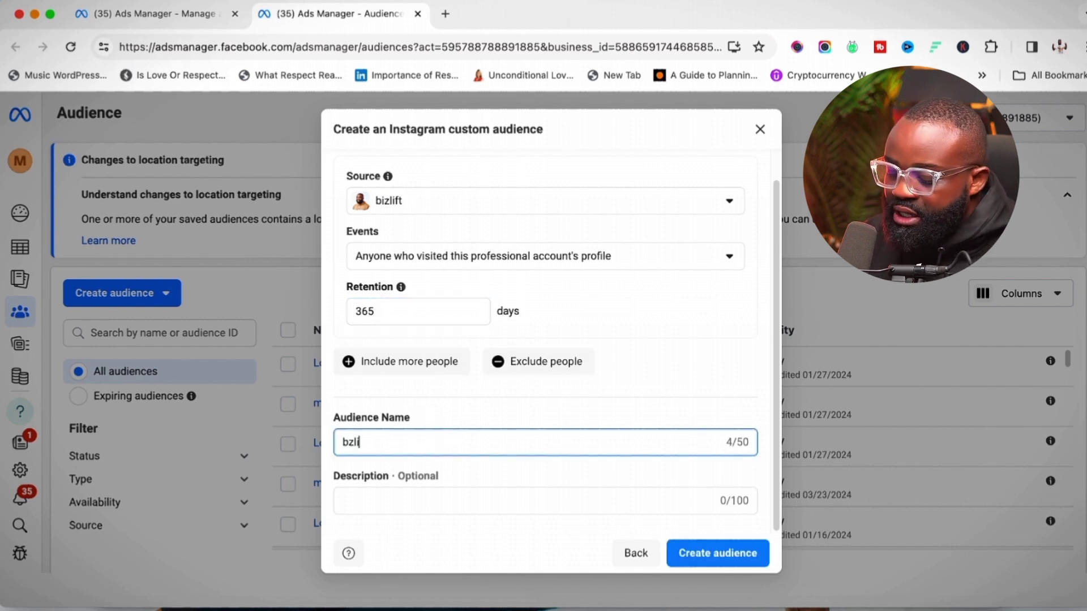
pyautogui.write('ft p')
pyautogui.press('BackSpace')
pyautogui.write('profile visitors')
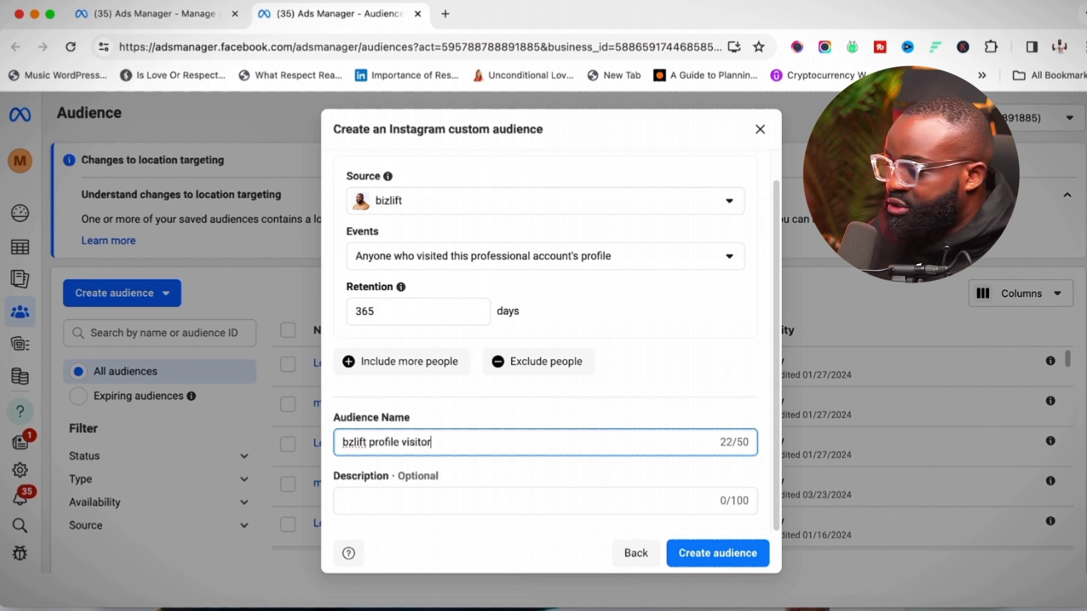
pyautogui.click(461, 496)
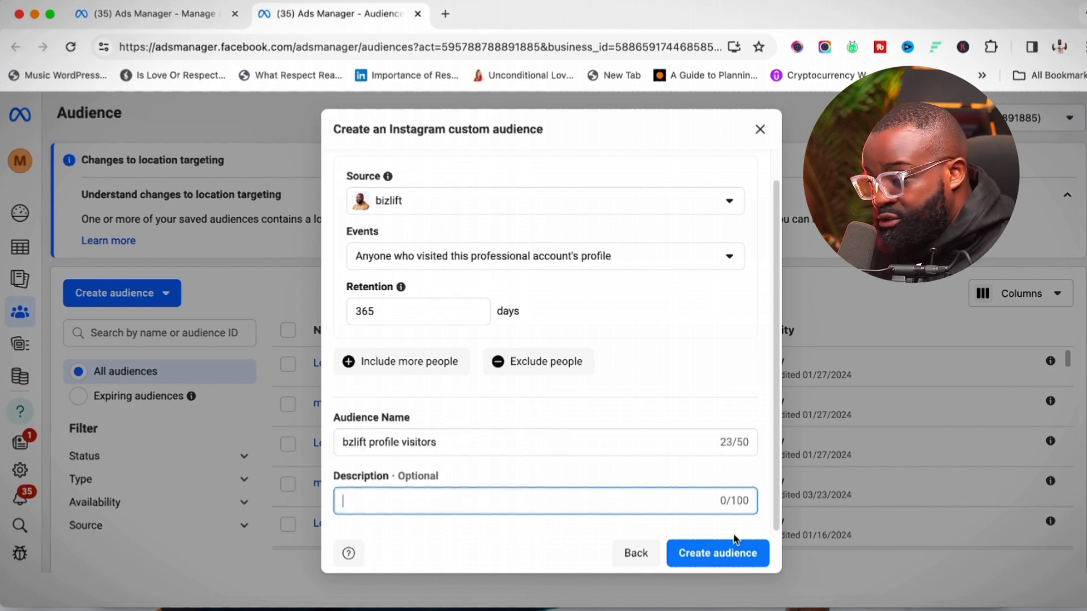
pyautogui.click(735, 554)
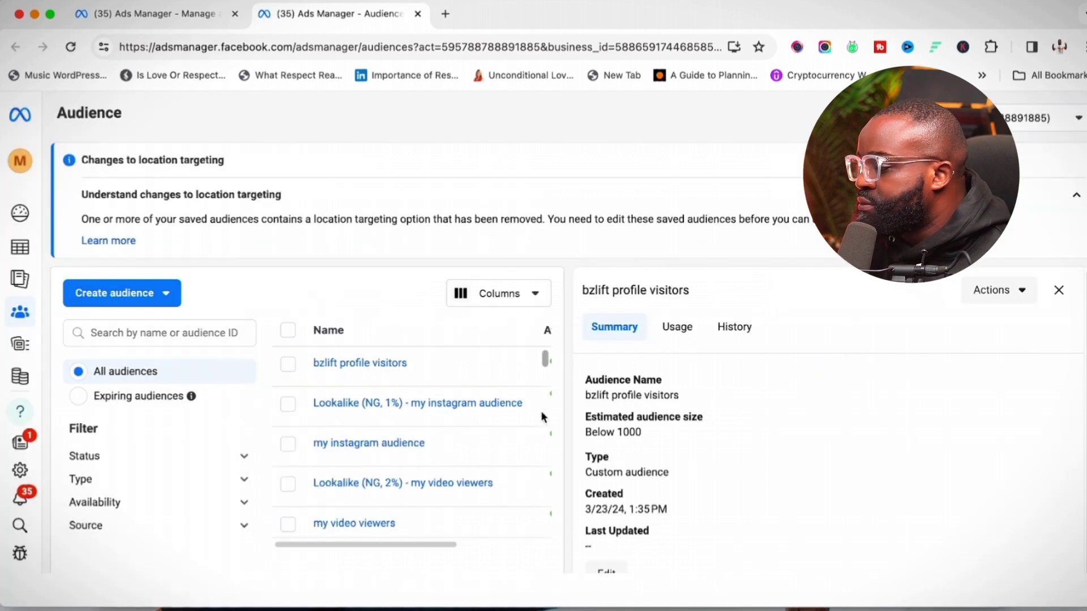
# Step: Dismiss the creation confirmation and bring up the audience type choices
pyautogui.click(744, 553)
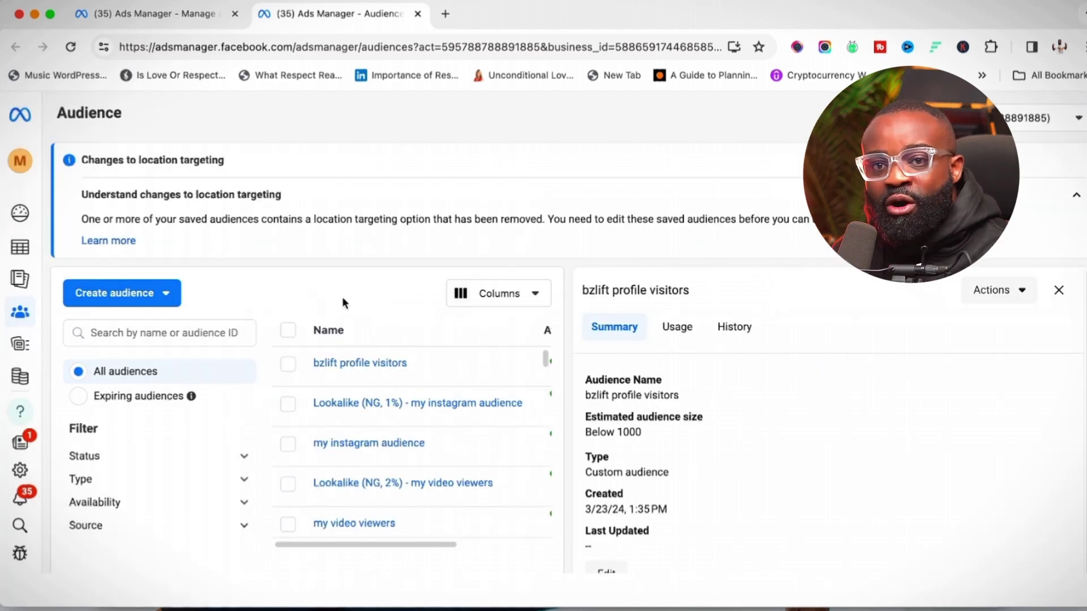
pyautogui.click(143, 289)
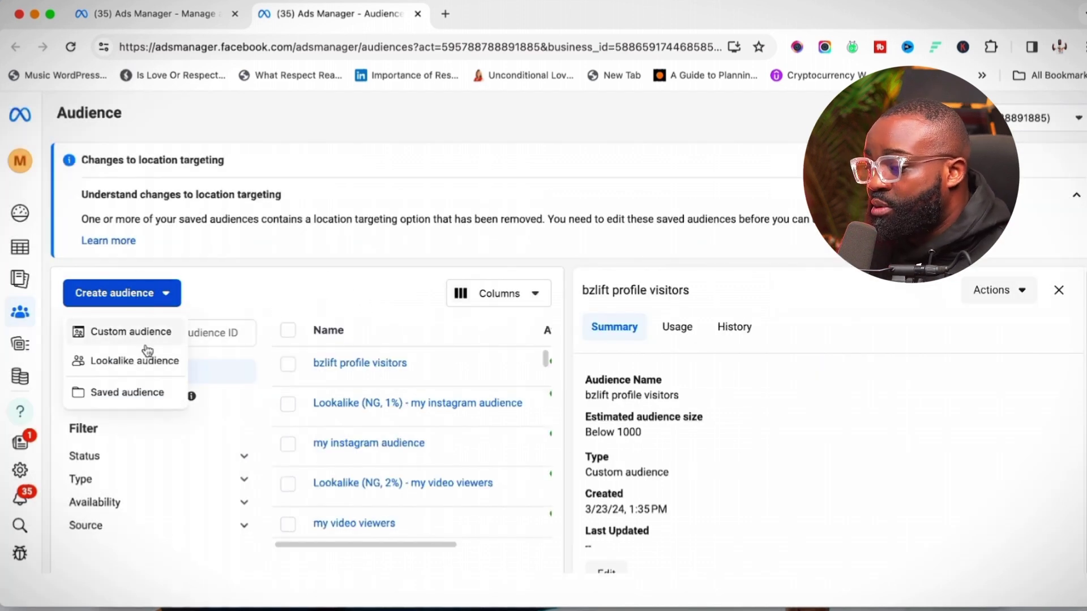
# Step: Start a new custom audience sourced from Video engagement
pyautogui.click(144, 337)
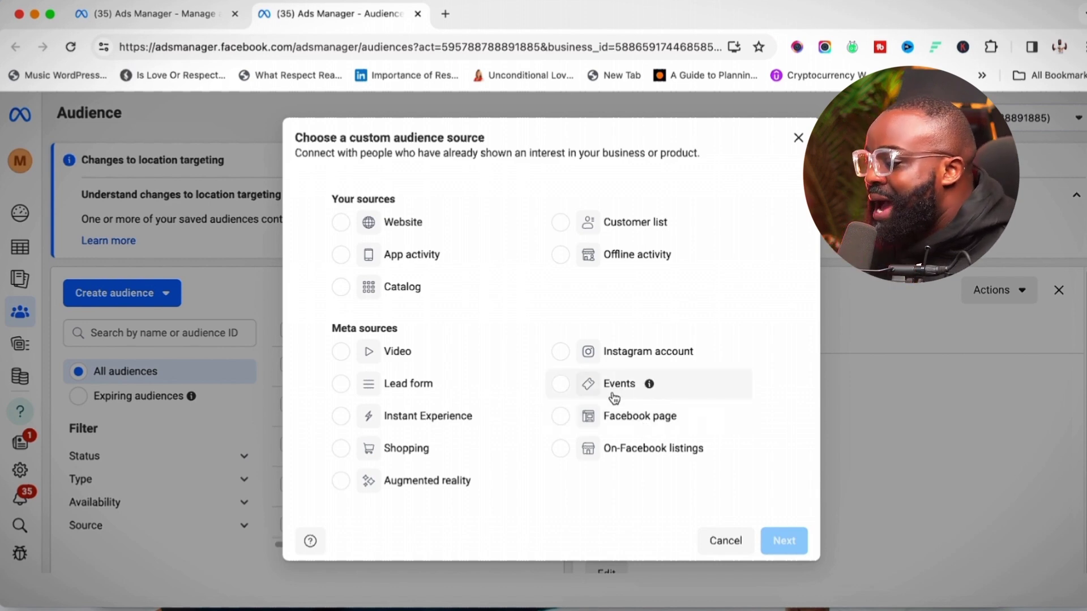
pyautogui.click(484, 364)
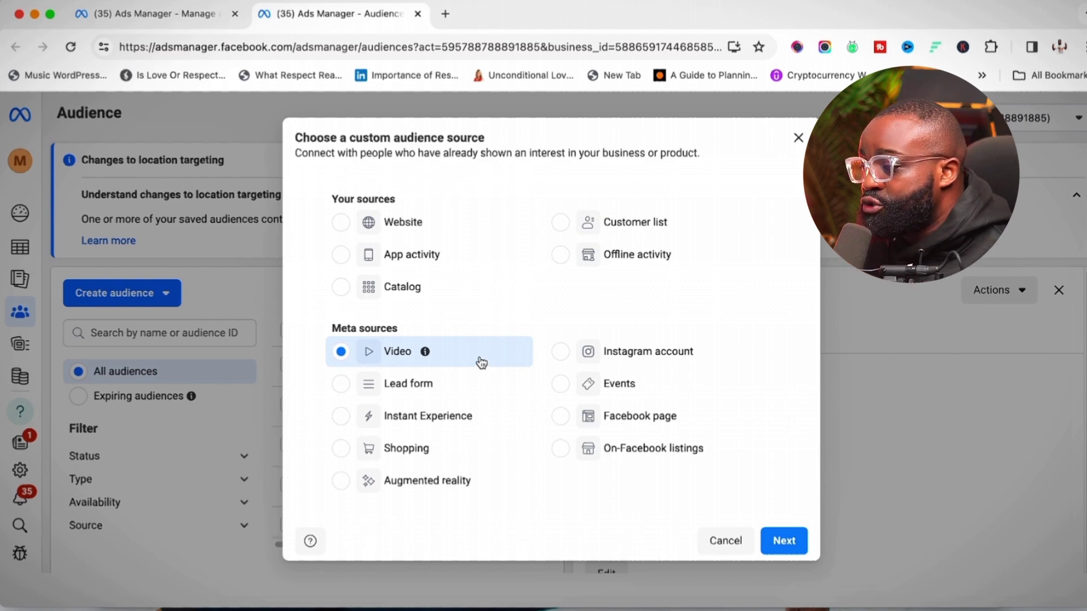
pyautogui.click(793, 542)
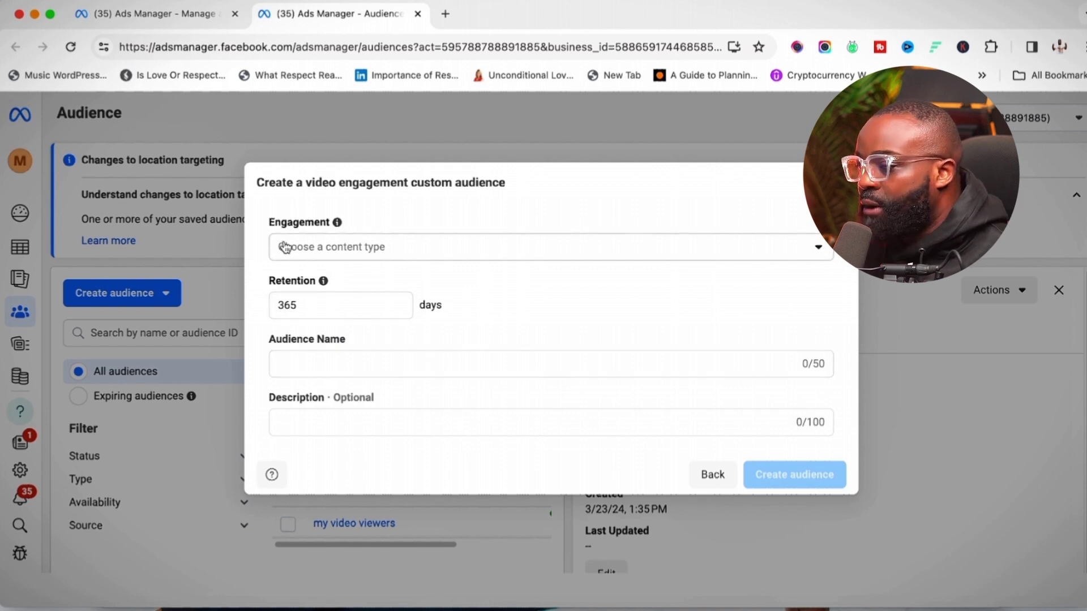
# Step: Target people who watched 50% of the video and bring up the video picker
pyautogui.click(349, 250)
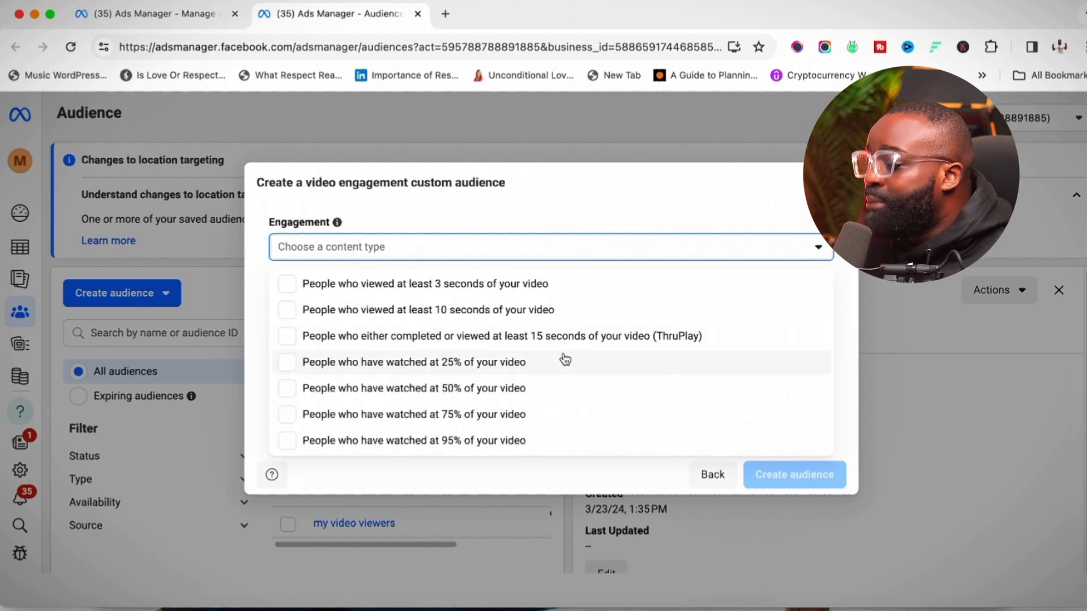
pyautogui.click(493, 391)
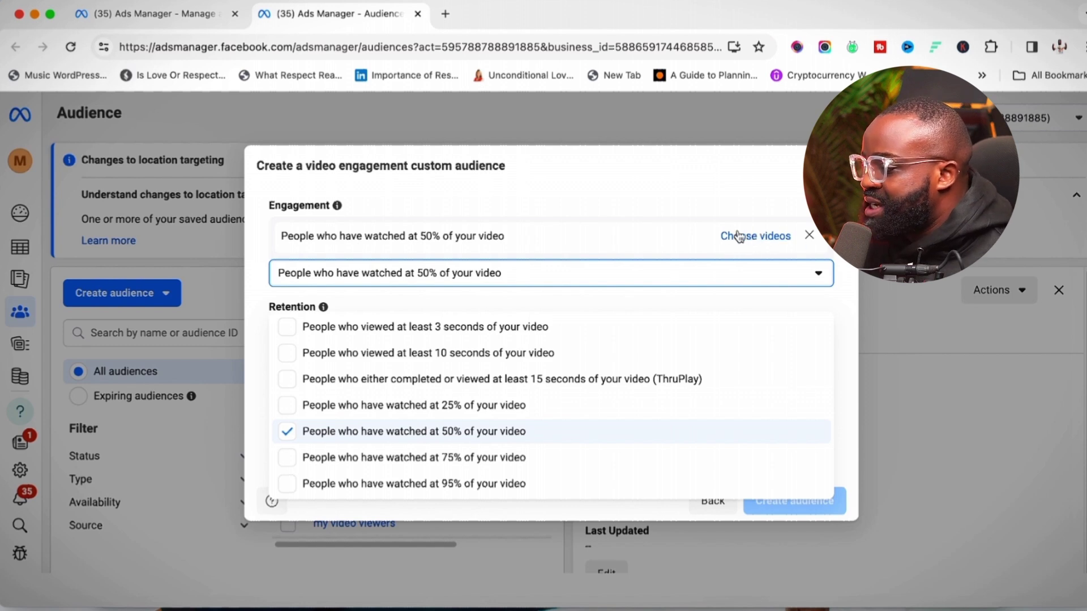
pyautogui.click(765, 242)
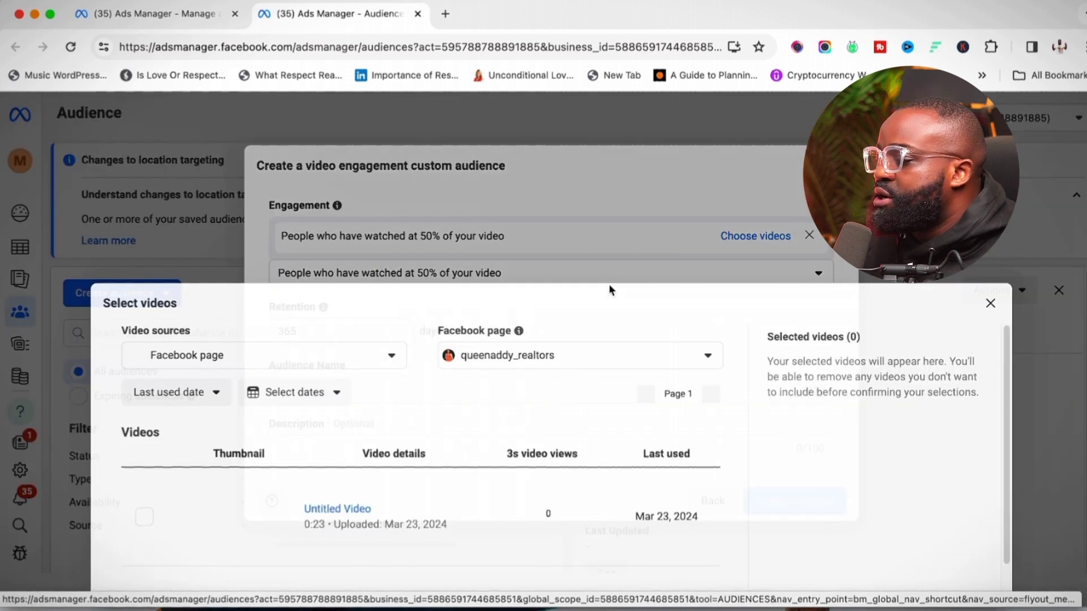
# Step: Pull the videos from the bizlift Instagram professional account instead of the Facebook page
pyautogui.moveTo(591, 298)
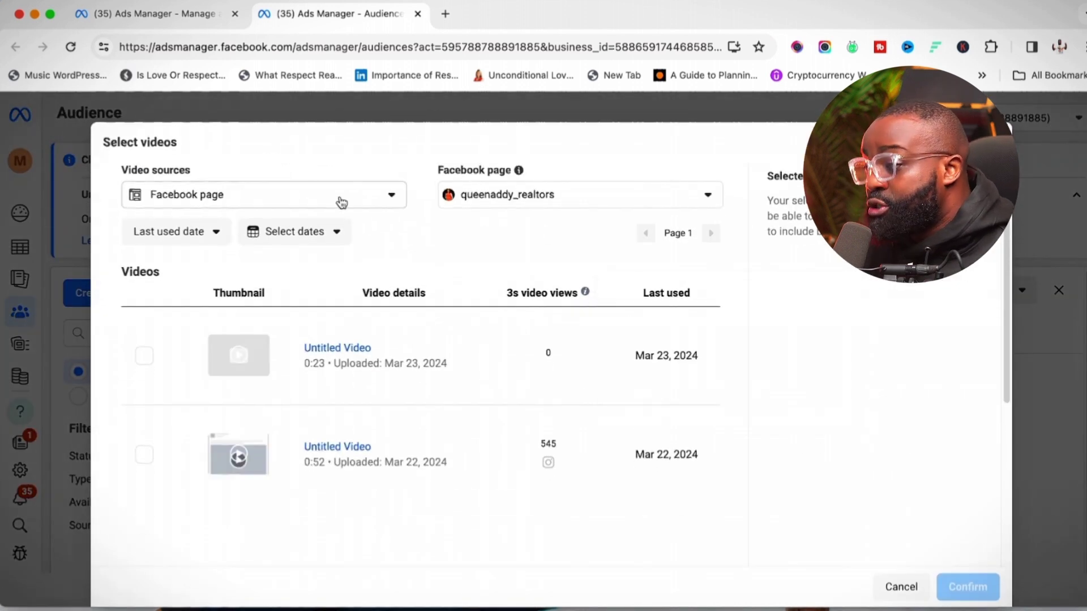
pyautogui.click(338, 198)
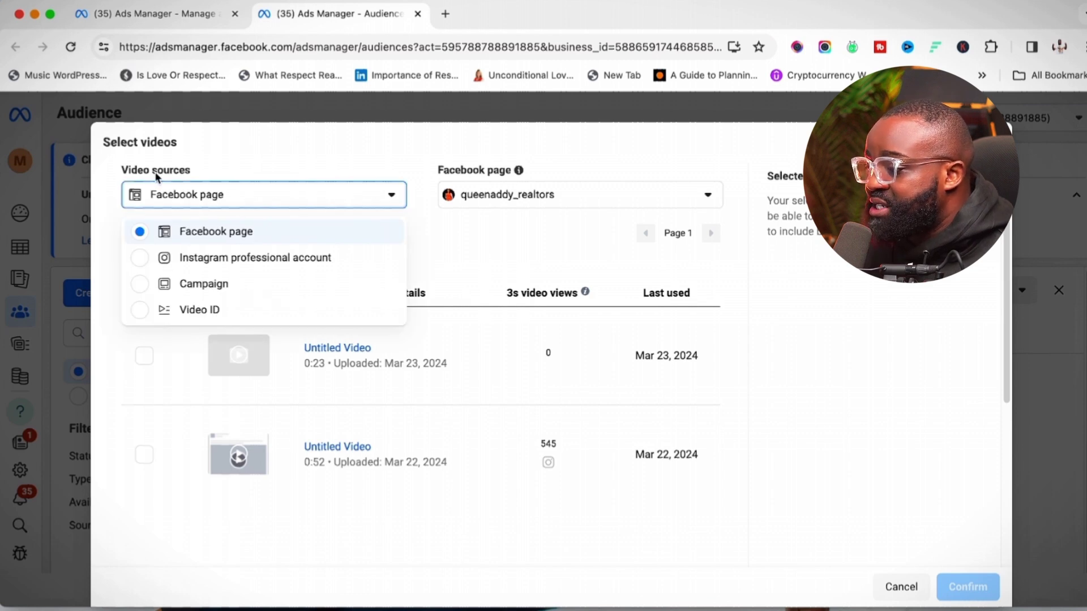
pyautogui.click(266, 261)
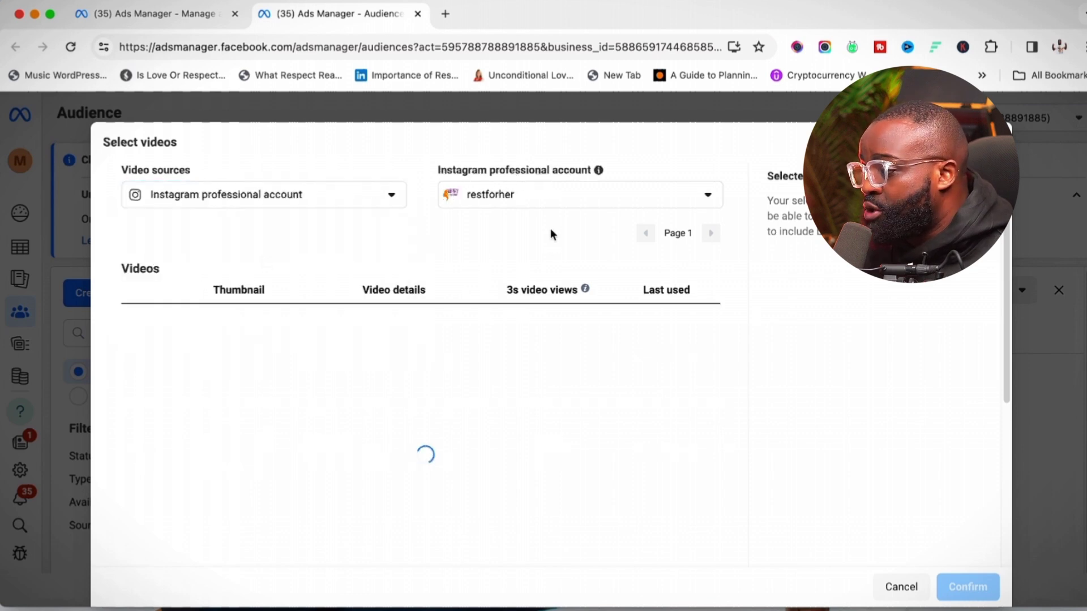
pyautogui.click(558, 205)
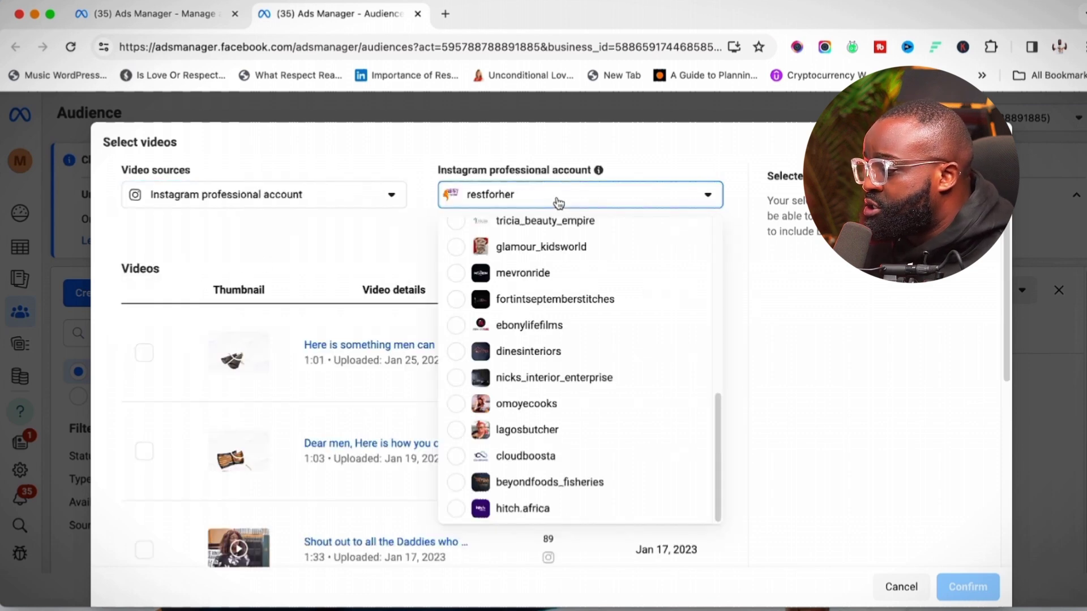
pyautogui.scroll(5, 563, 377)
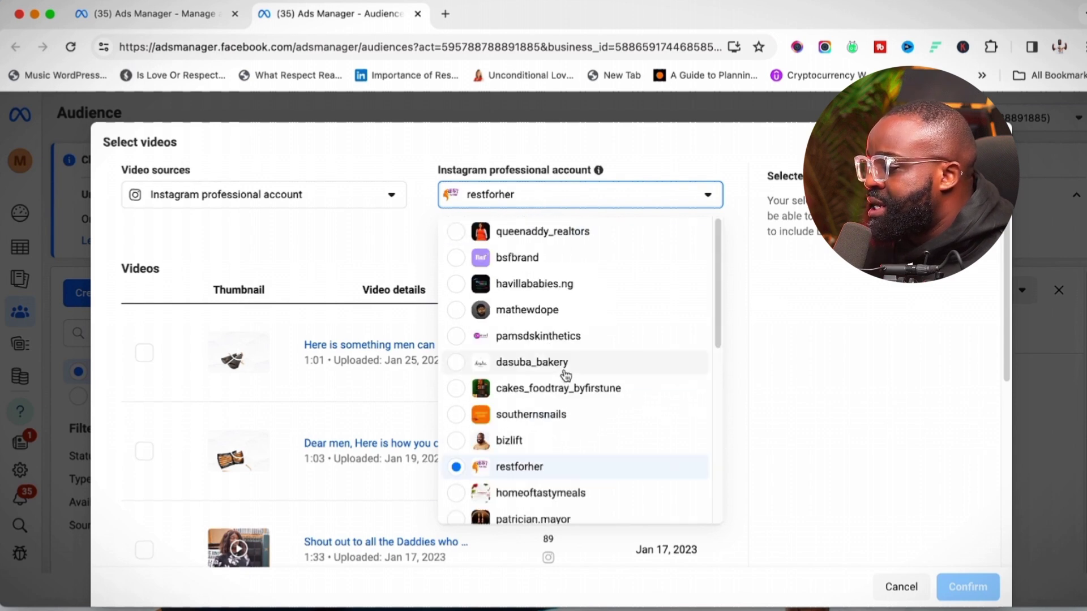
pyautogui.click(538, 448)
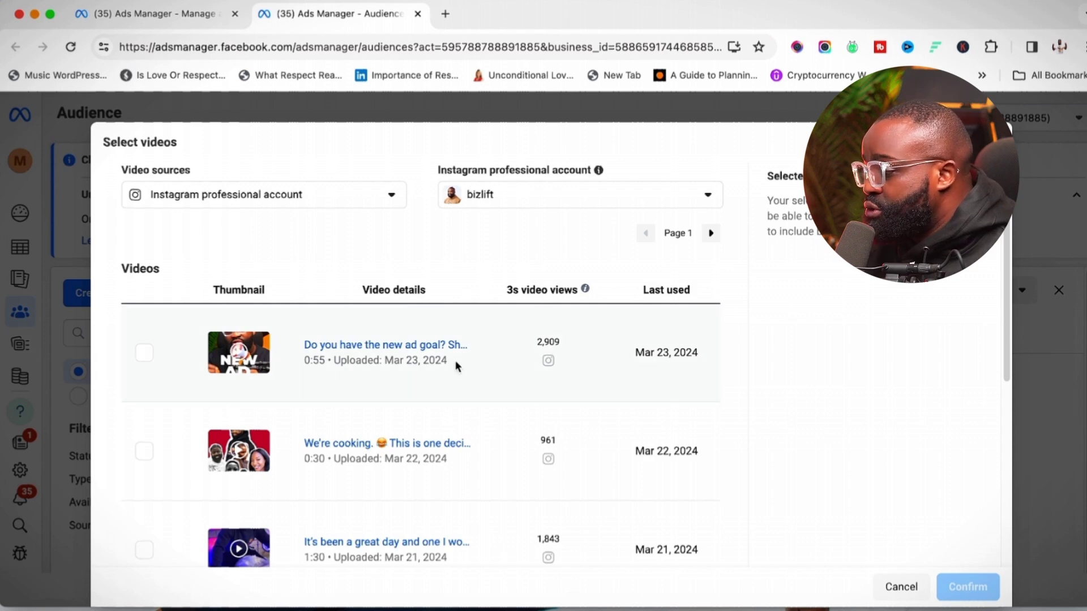
# Step: Tick the Mar 23, 2024 video, leaving the Mar 21 video unchecked
pyautogui.click(144, 353)
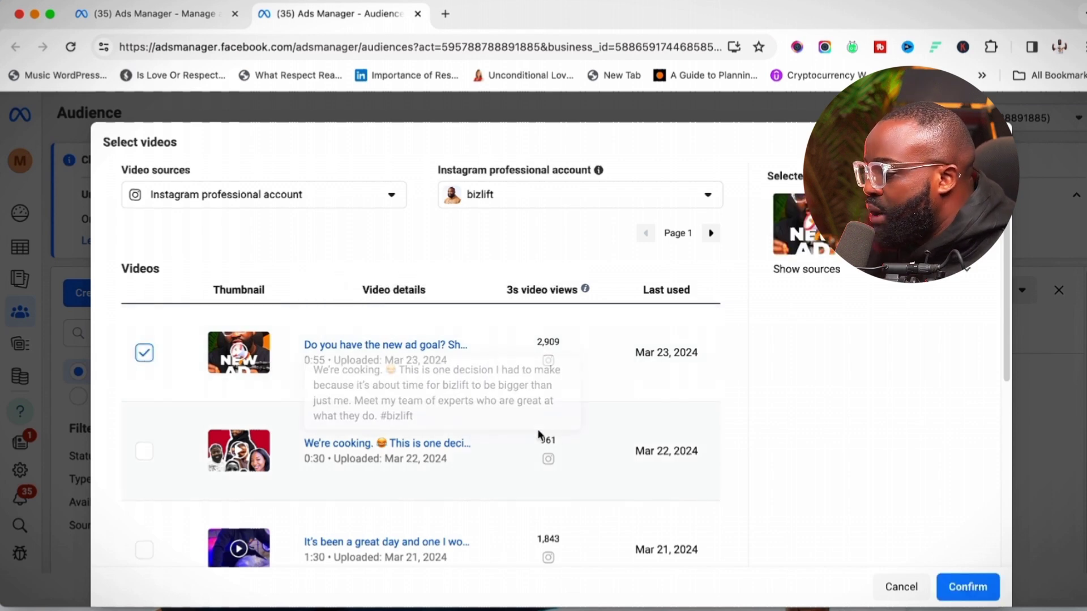
pyautogui.scroll(-4, 595, 438)
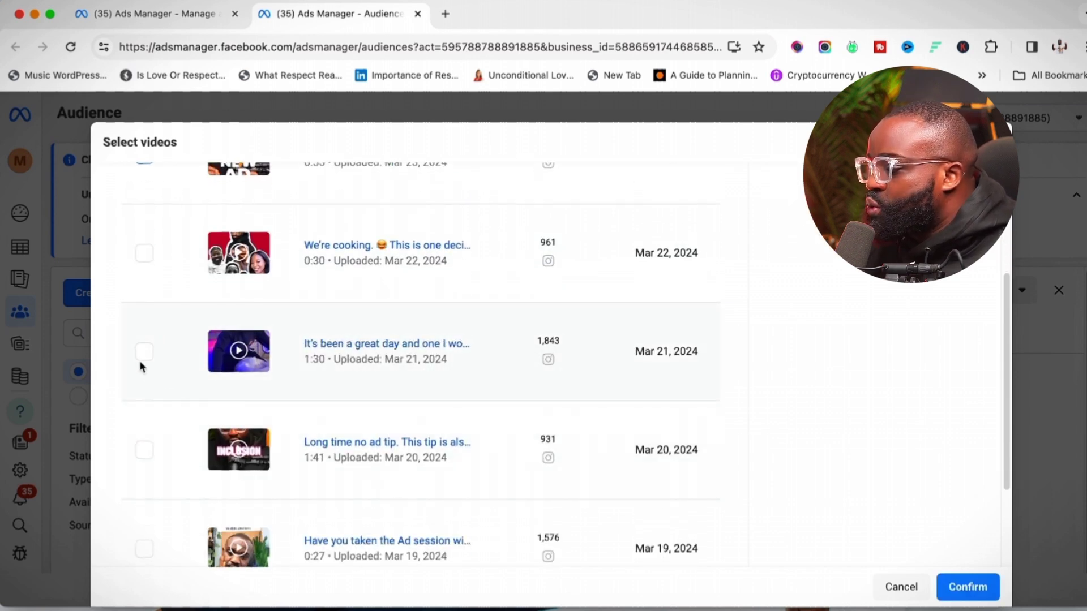
pyautogui.click(144, 352)
pyautogui.click(144, 352)
pyautogui.scroll(-3, 346, 382)
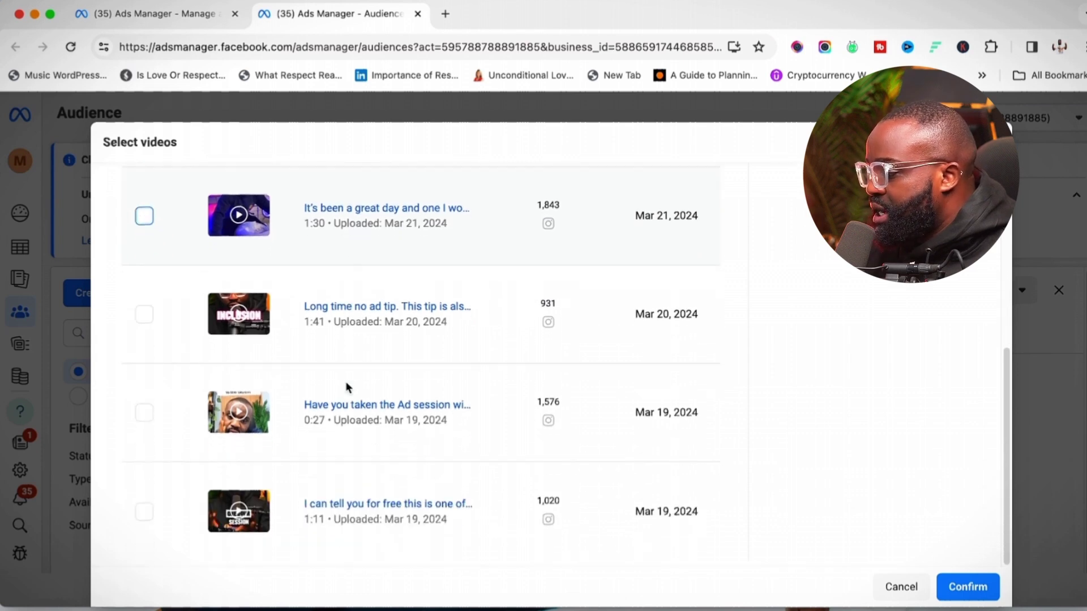
pyautogui.scroll(7, 470, 410)
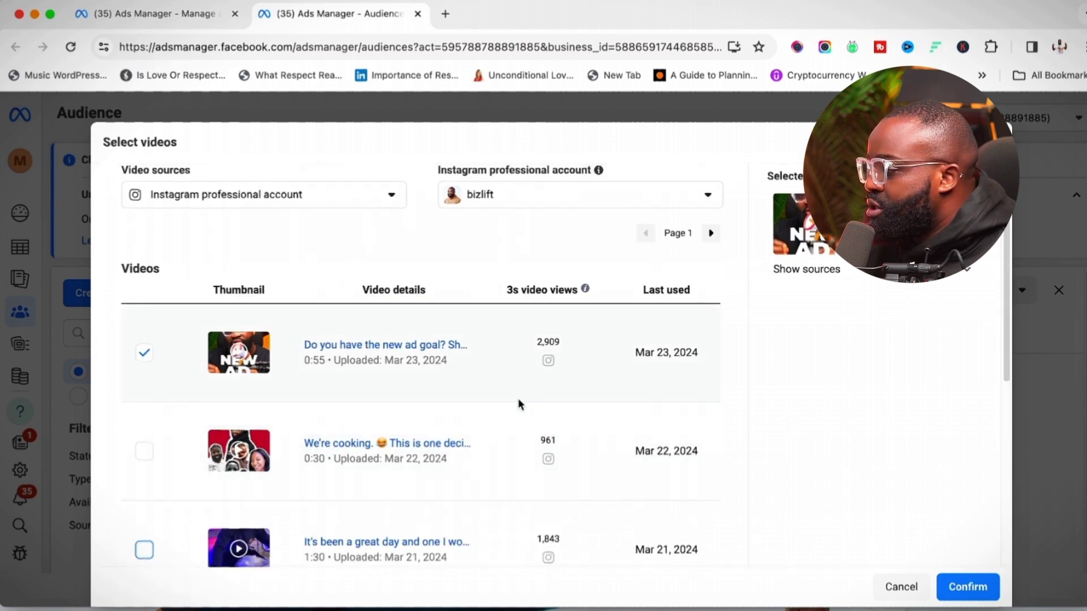
# Step: On the next page, tick the Mar 18, Mar 15 and Mar 14 videos
pyautogui.click(710, 233)
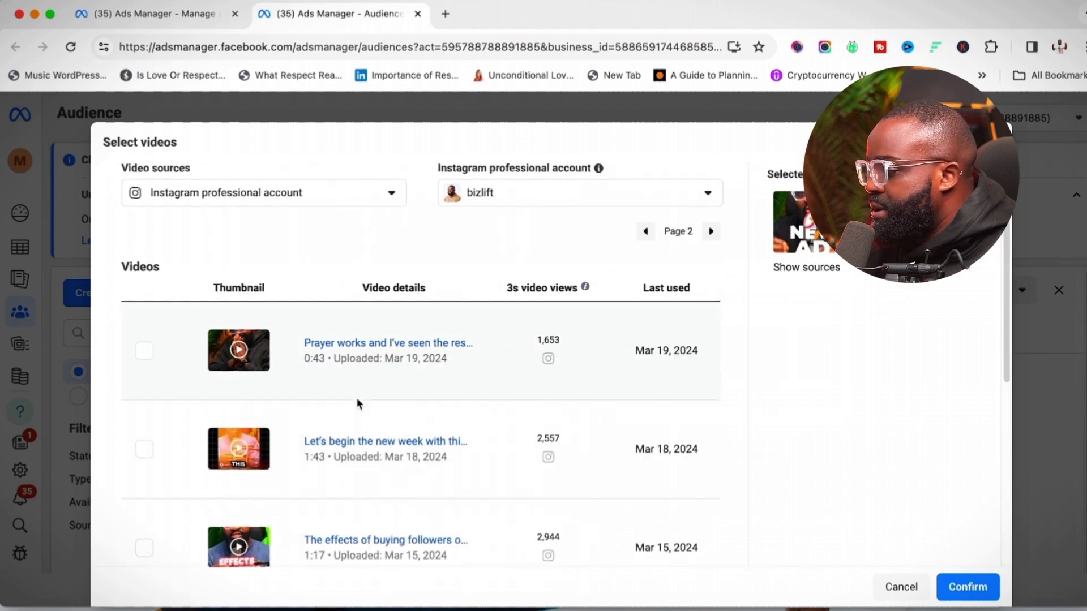
pyautogui.scroll(-2, 351, 405)
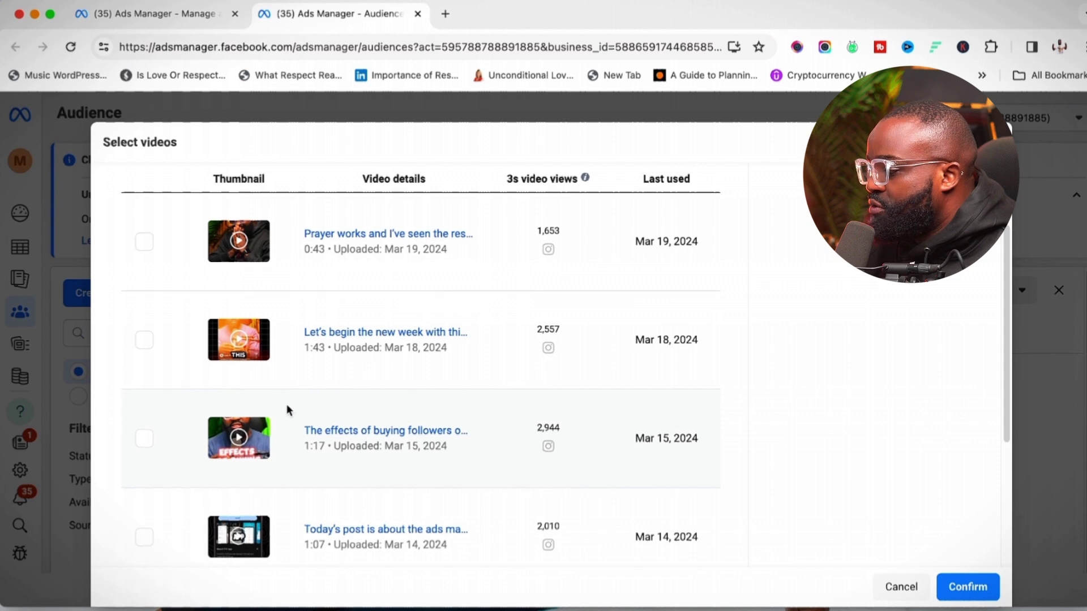
pyautogui.click(143, 342)
pyautogui.click(143, 439)
pyautogui.scroll(-2, 142, 438)
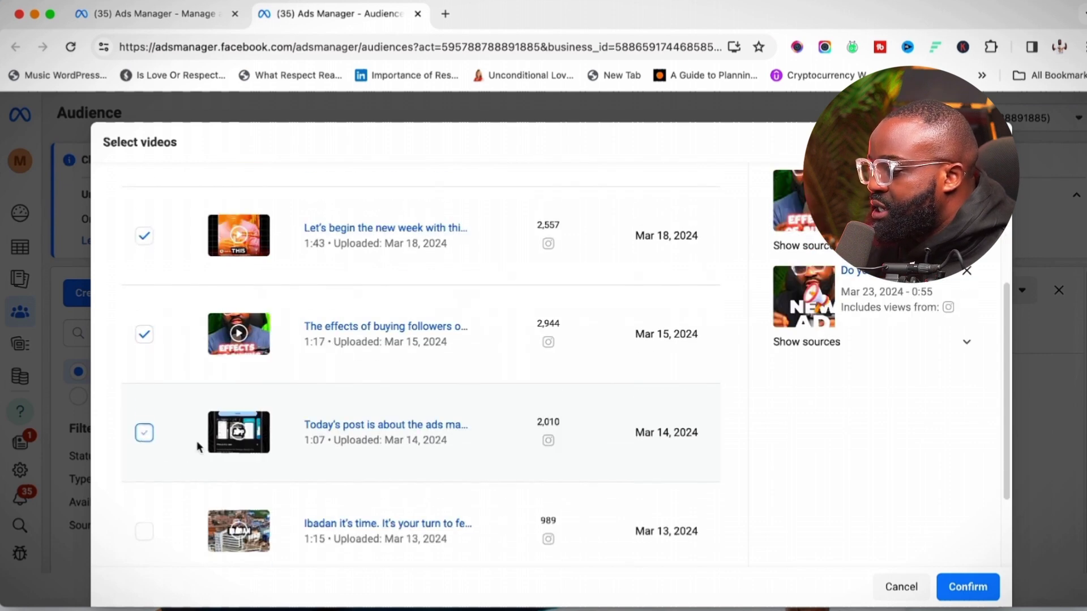
pyautogui.click(144, 433)
pyautogui.scroll(-2, 212, 448)
pyautogui.scroll(5, 368, 428)
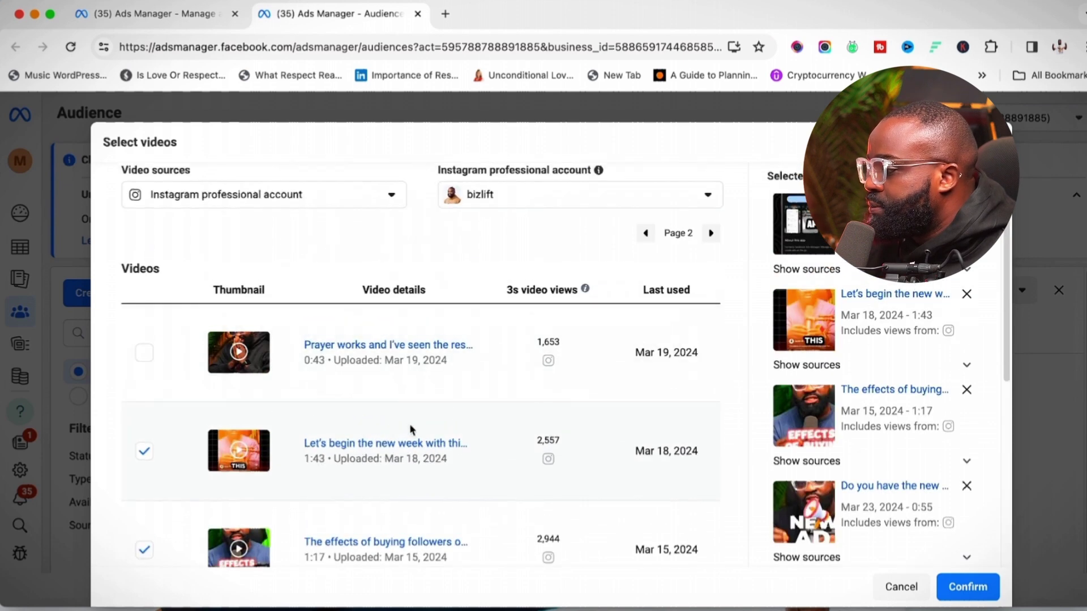
# Step: On the following page, tick the first video plus the Mar 11 and Mar 8 videos
pyautogui.click(712, 236)
pyautogui.click(144, 353)
pyautogui.scroll(-3, 225, 406)
pyautogui.click(144, 440)
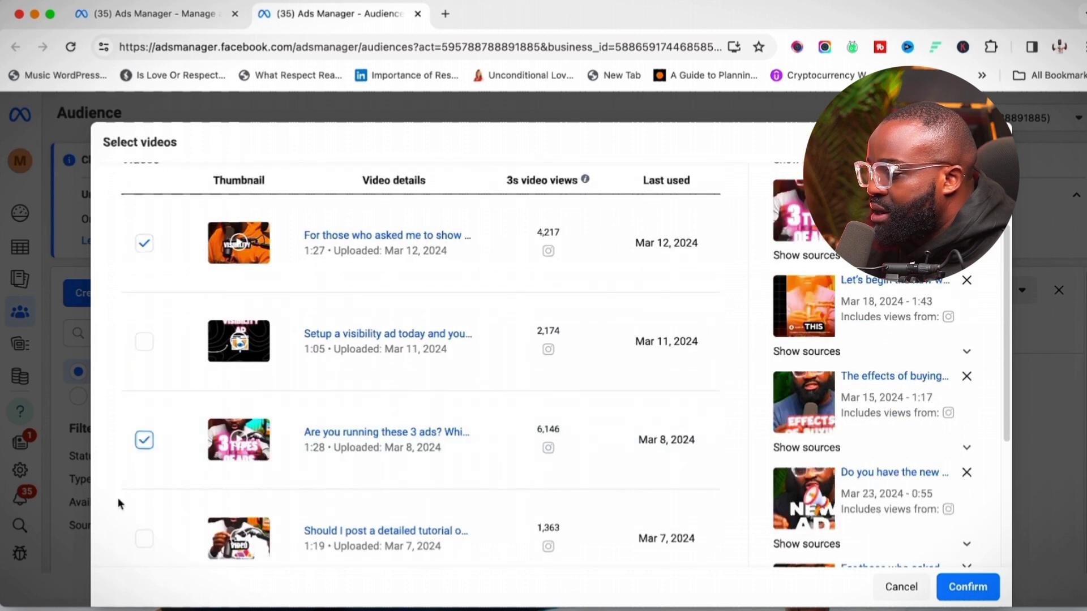
pyautogui.click(144, 341)
pyautogui.scroll(-3, 204, 413)
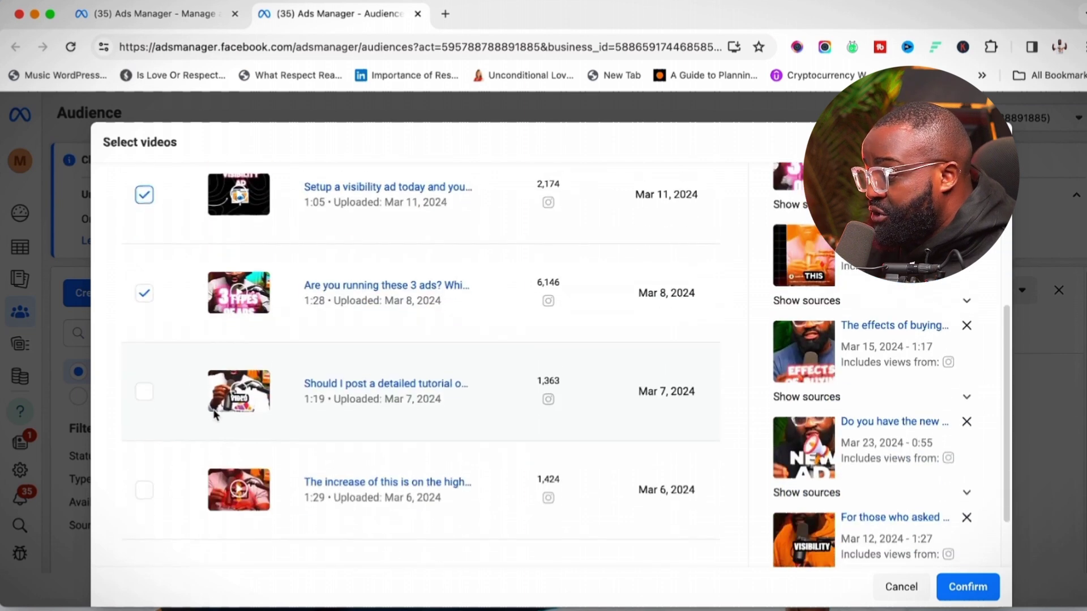
pyautogui.scroll(-1, 229, 435)
pyautogui.scroll(5, 238, 440)
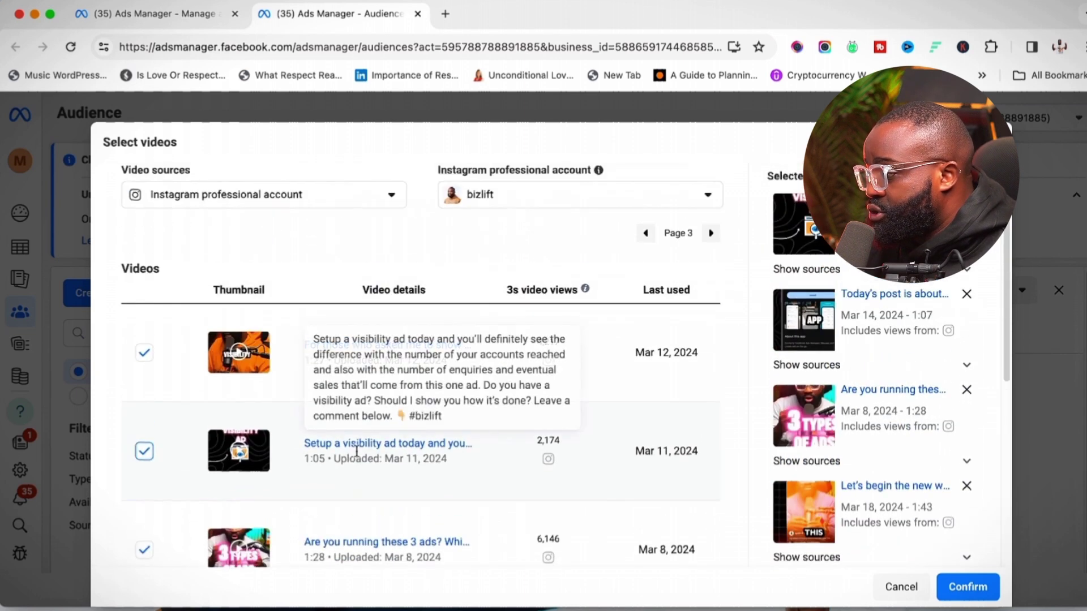
# Step: On the next page, tick the first video, the Mar 2 hooks video and the Feb 28 video
pyautogui.click(715, 239)
pyautogui.click(144, 353)
pyautogui.click(145, 452)
pyautogui.scroll(-5, 283, 440)
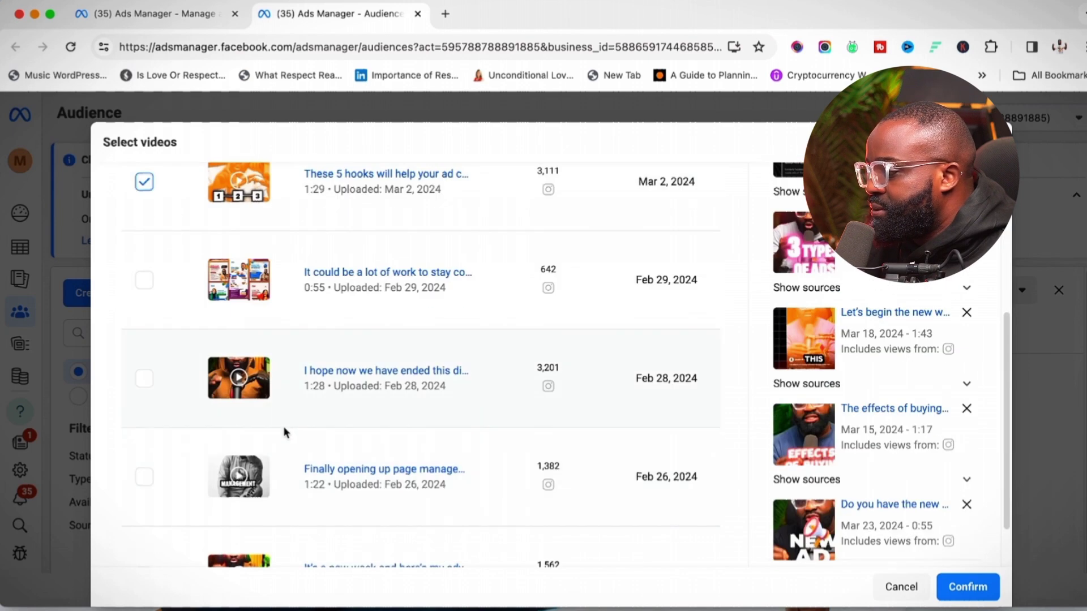
pyautogui.click(144, 378)
pyautogui.scroll(-1, 317, 493)
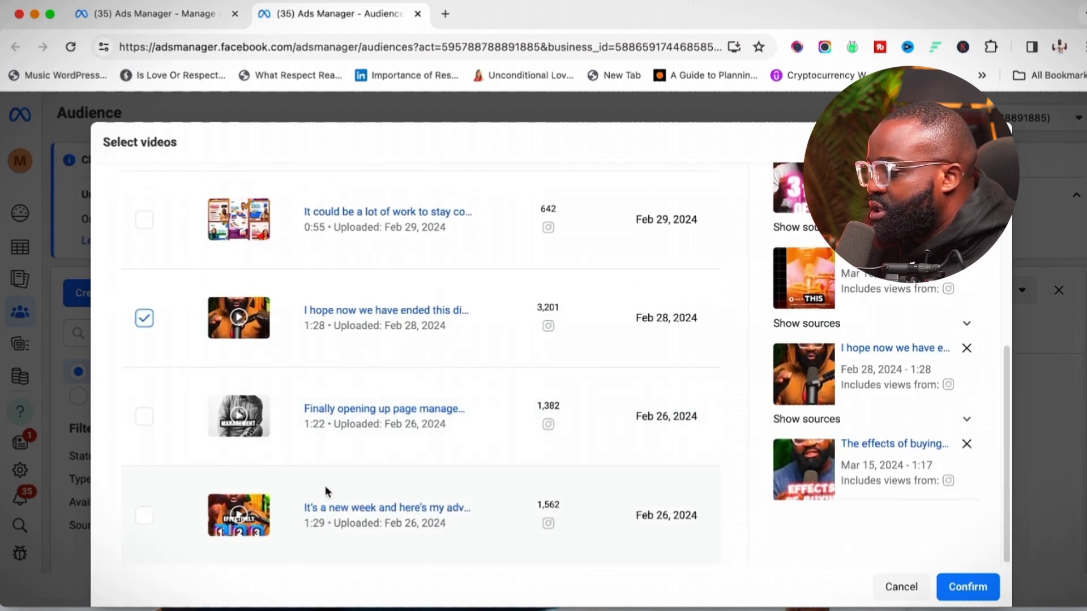
pyautogui.scroll(6, 683, 309)
# Step: Tick the Feb 23, 22, 21 and 20 videos, leaving Feb 24 unchecked
pyautogui.click(711, 233)
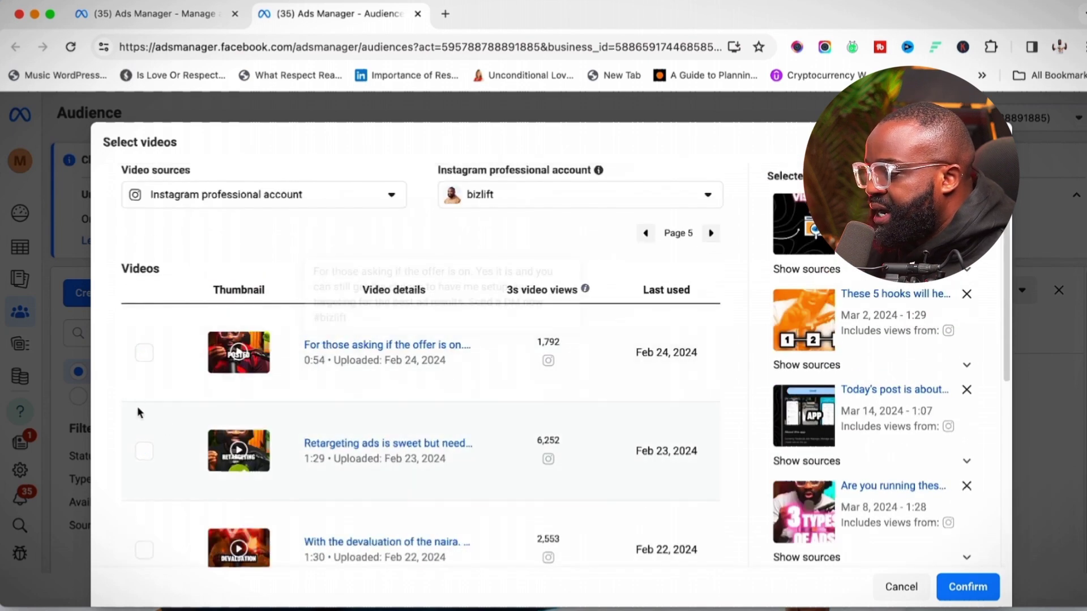
pyautogui.click(145, 354)
pyautogui.click(145, 353)
pyautogui.click(145, 451)
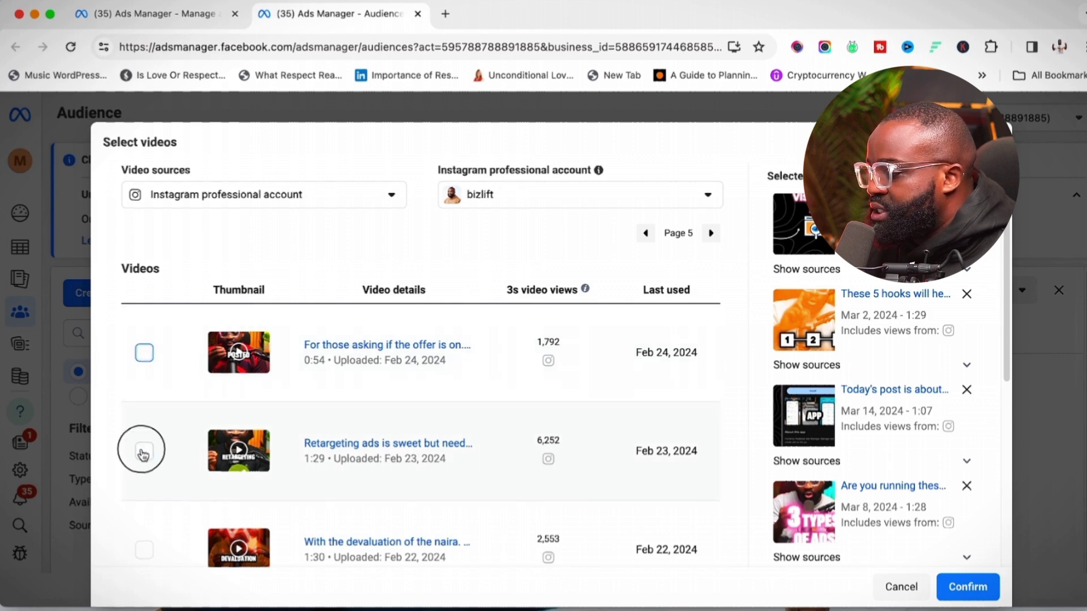
pyautogui.scroll(-3, 151, 487)
pyautogui.click(146, 464)
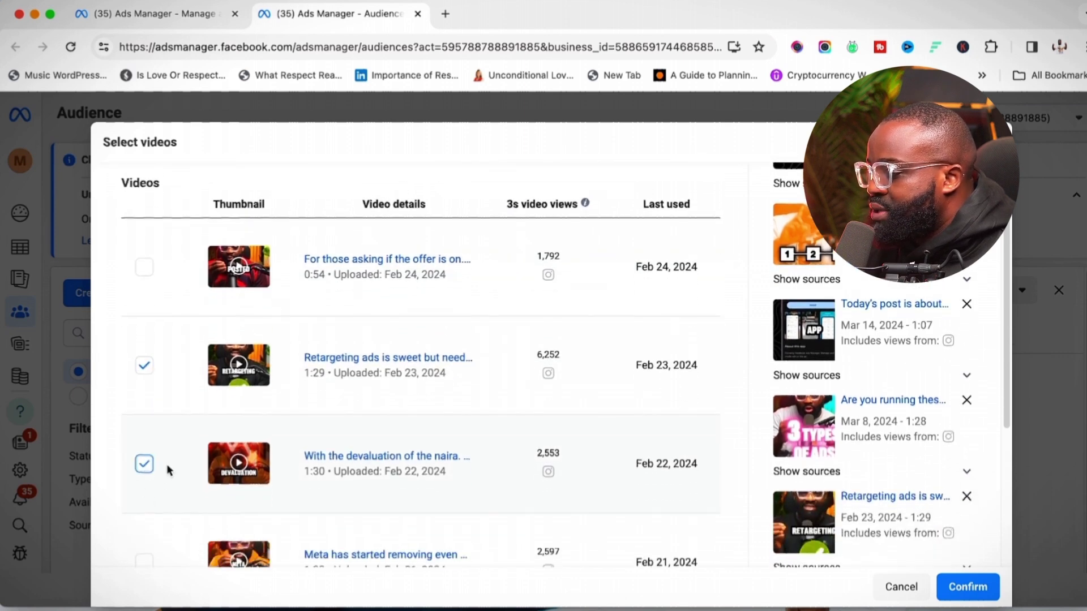
pyautogui.scroll(-2, 163, 463)
pyautogui.click(145, 446)
pyautogui.scroll(-3, 141, 439)
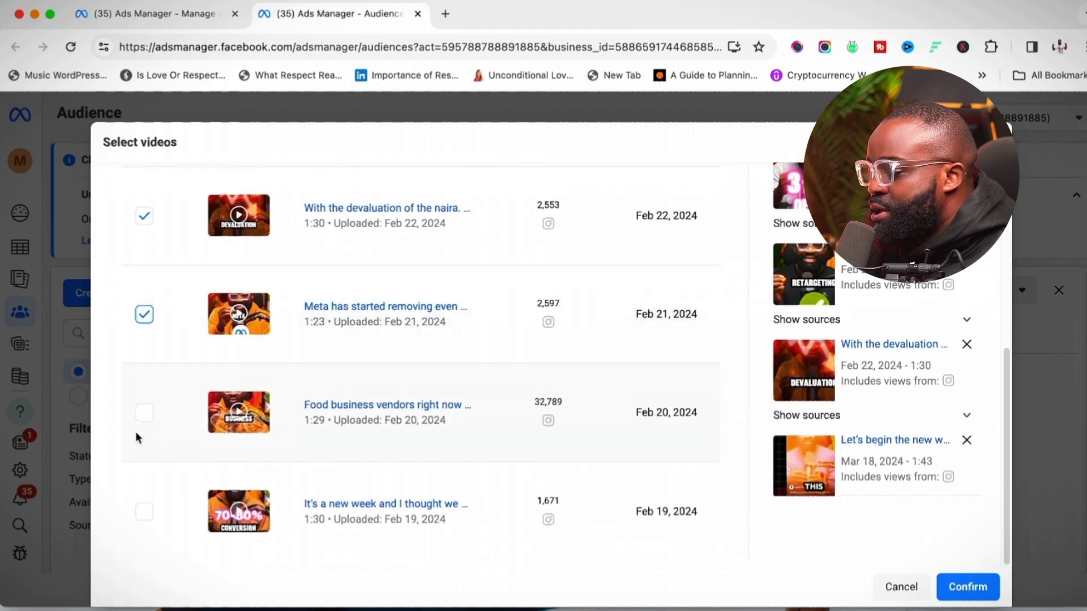
pyautogui.click(144, 416)
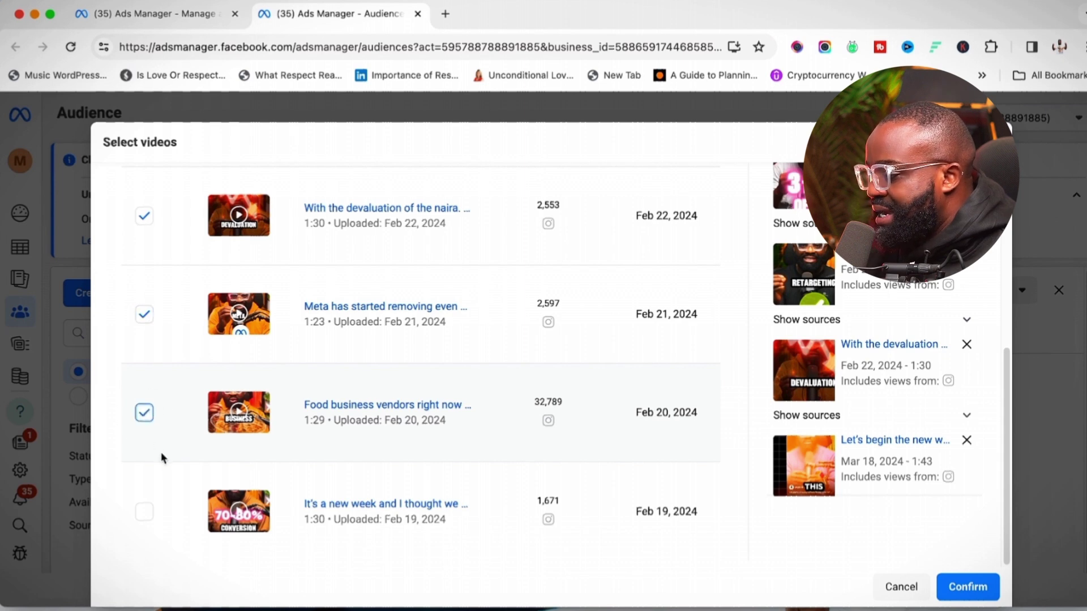
pyautogui.scroll(5, 193, 463)
# Step: Across the next two pages, tick the Feb 14, Feb 9, Feb 8 and Feb 5 videos
pyautogui.click(711, 189)
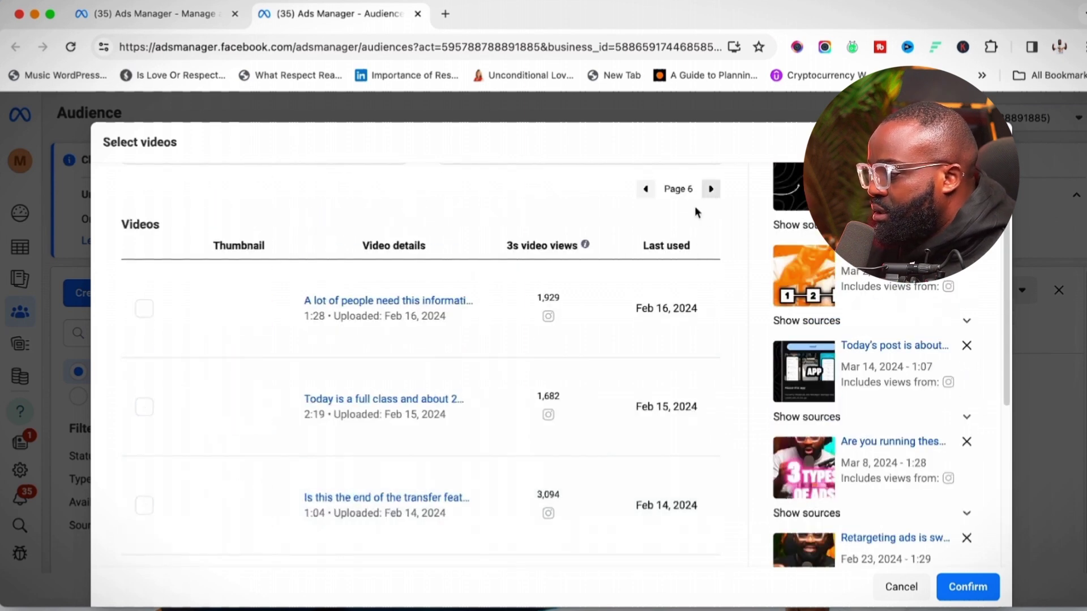
pyautogui.scroll(-2, 131, 433)
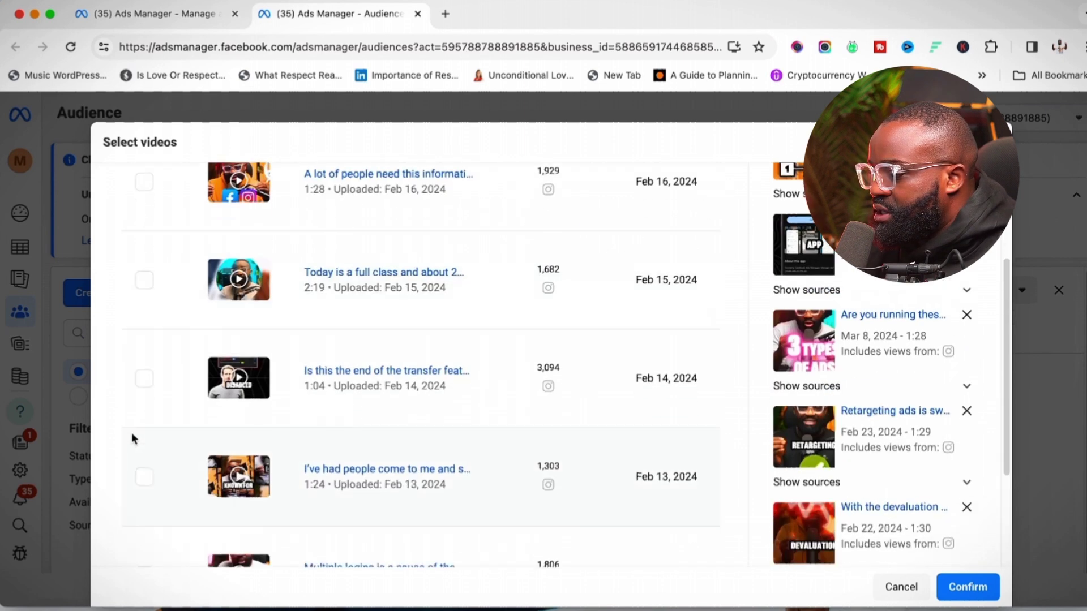
pyautogui.click(145, 380)
pyautogui.scroll(-2, 170, 413)
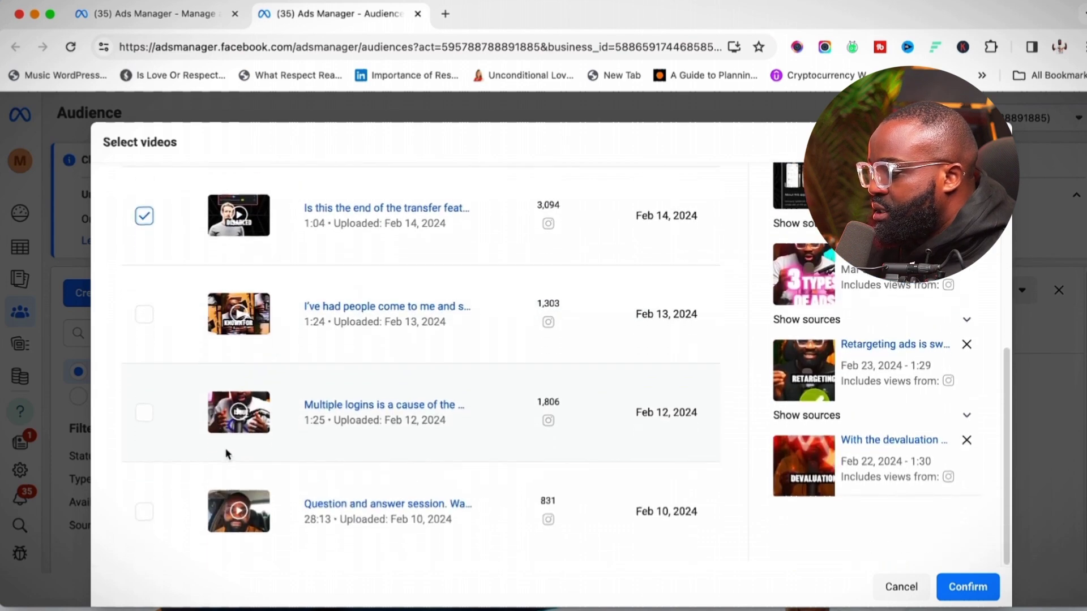
pyautogui.scroll(5, 280, 457)
pyautogui.click(712, 184)
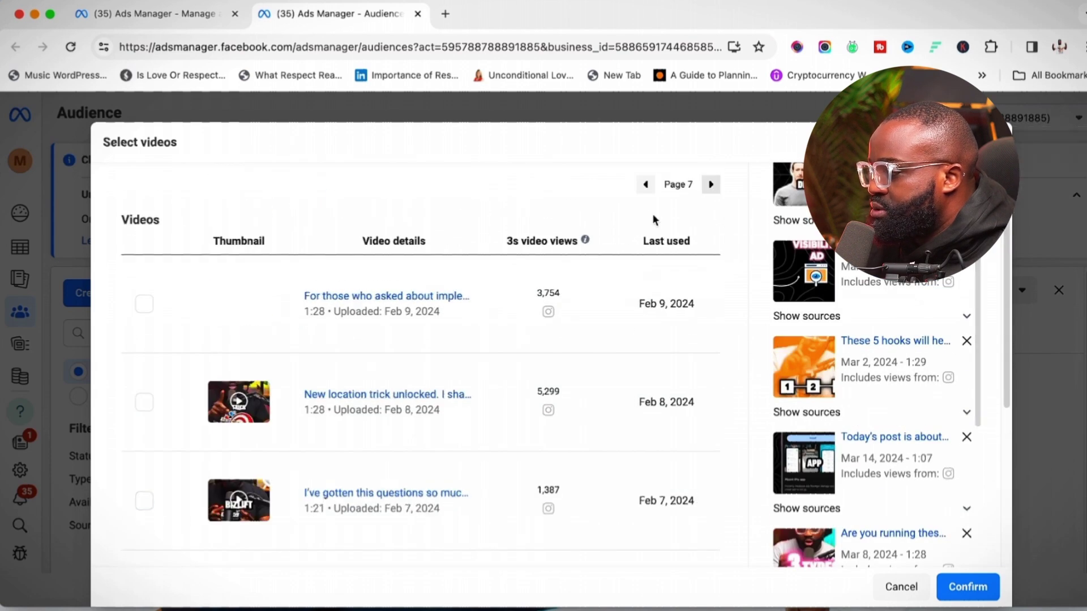
pyautogui.click(144, 304)
pyautogui.click(144, 402)
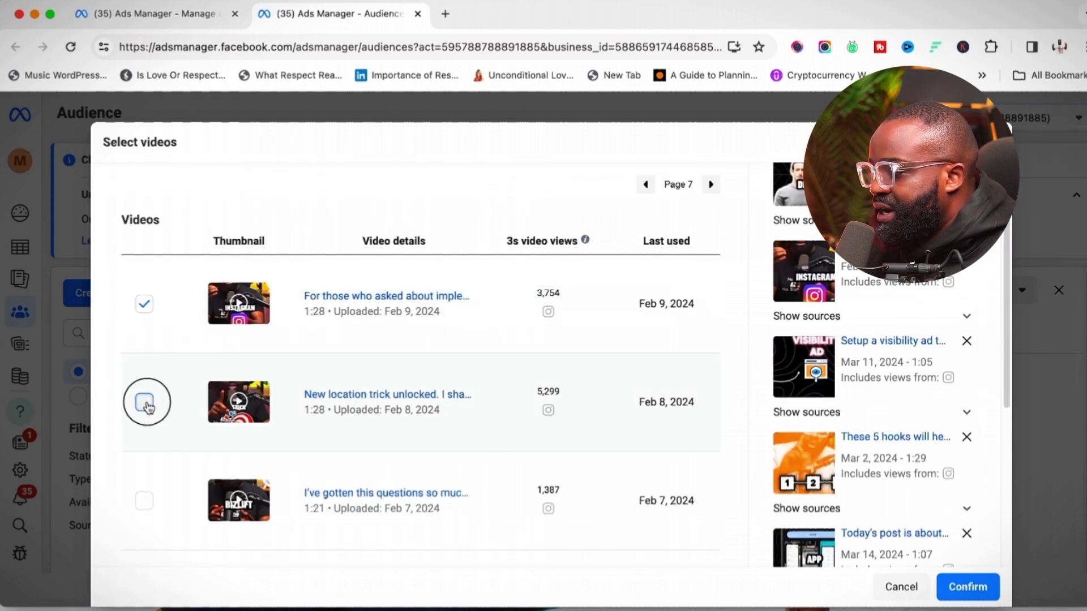
pyautogui.scroll(-1, 222, 408)
pyautogui.scroll(-4, 222, 406)
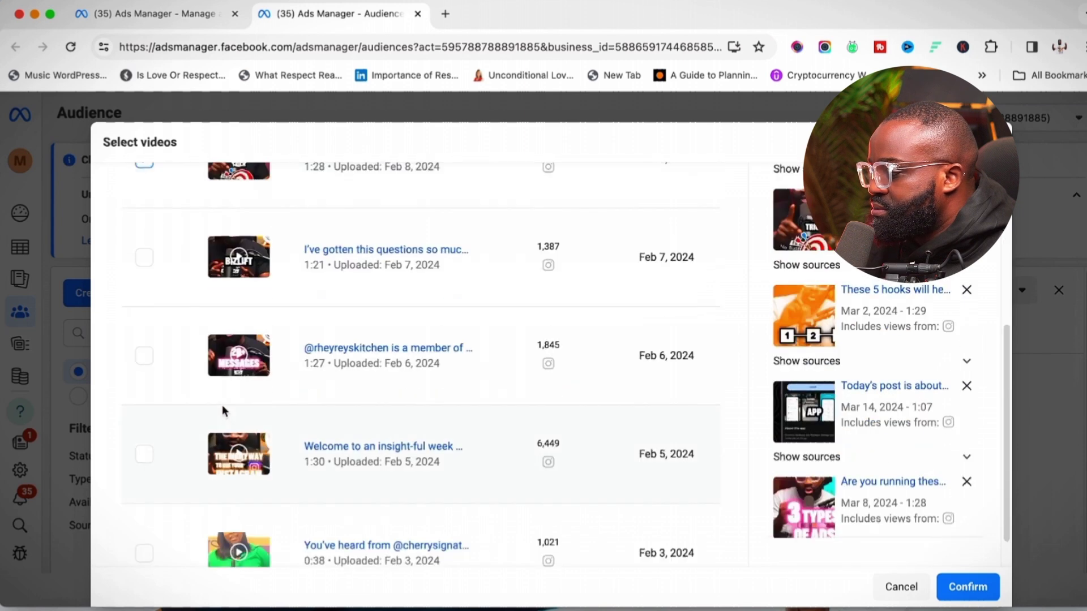
pyautogui.click(145, 454)
pyautogui.scroll(-1, 252, 452)
pyautogui.scroll(8, 266, 451)
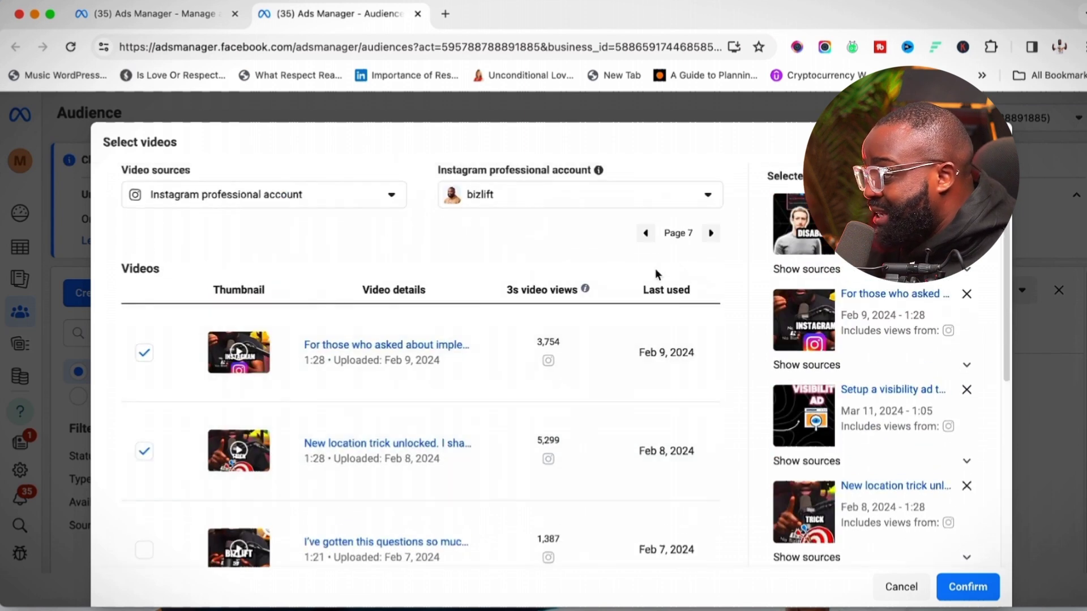
# Step: On the last two pages, tick the Feb 2, Feb 1, Jan 31 and Jan 29 videos
pyautogui.click(711, 234)
pyautogui.click(145, 457)
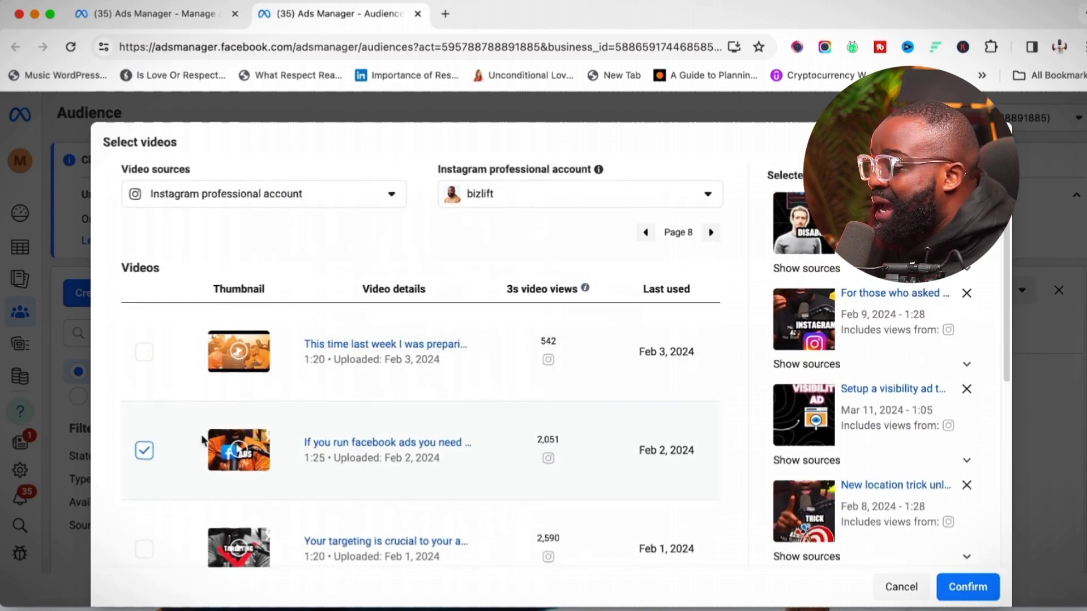
pyautogui.scroll(-3, 212, 436)
pyautogui.click(146, 378)
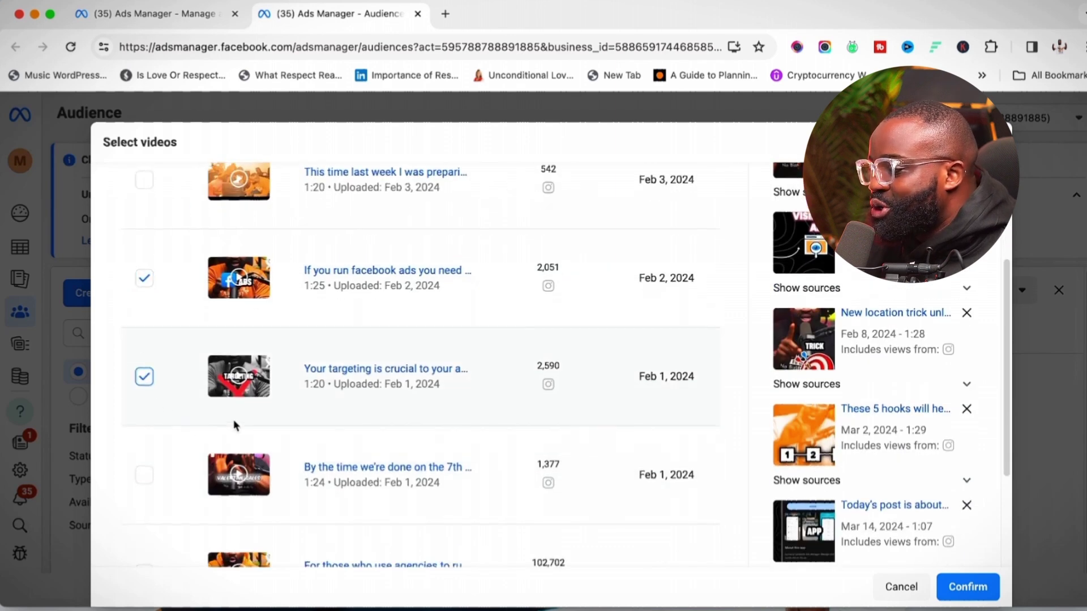
pyautogui.scroll(-3, 233, 420)
pyautogui.click(146, 419)
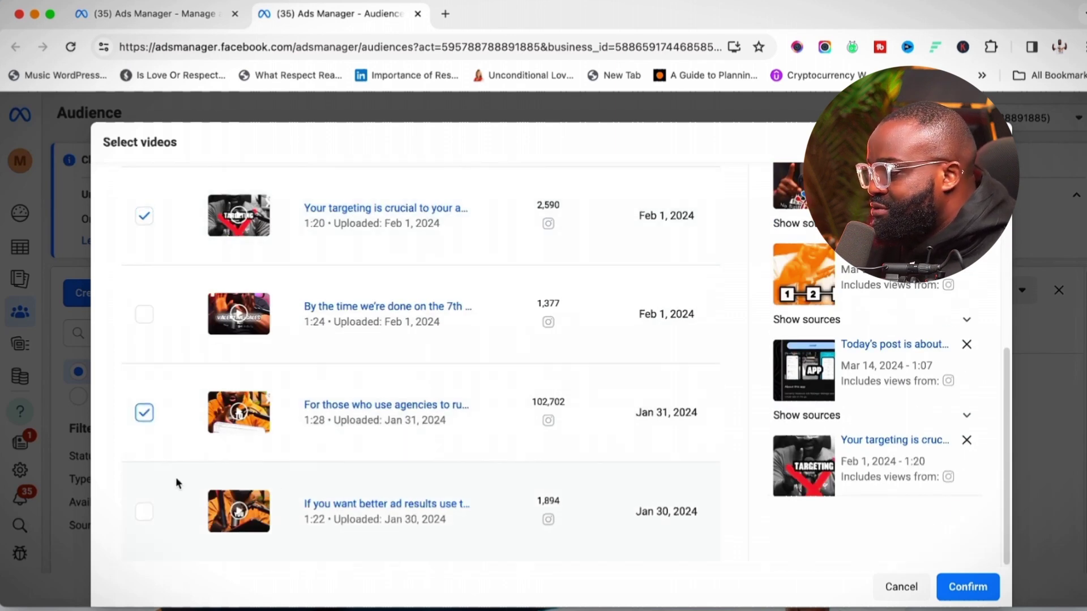
pyautogui.scroll(6, 468, 427)
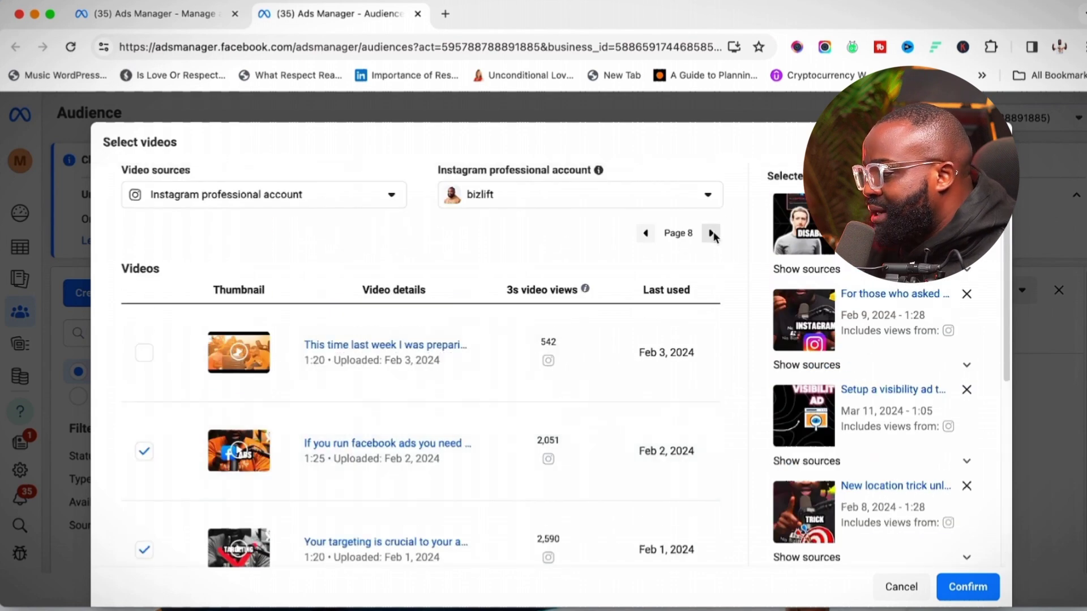
pyautogui.click(711, 233)
pyautogui.click(143, 363)
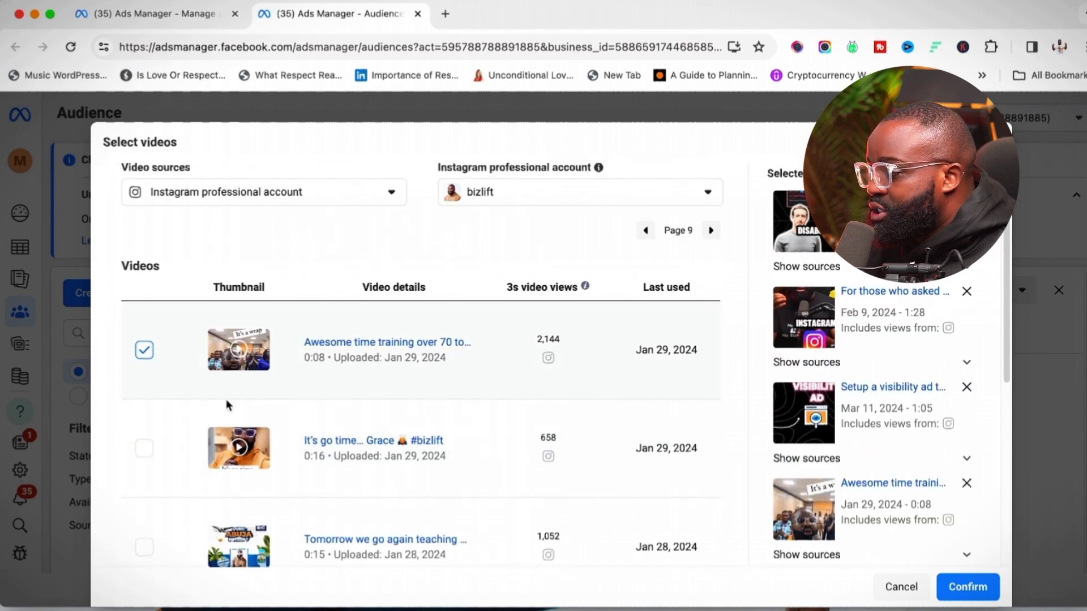
pyautogui.scroll(-6, 226, 400)
pyautogui.scroll(6, 226, 399)
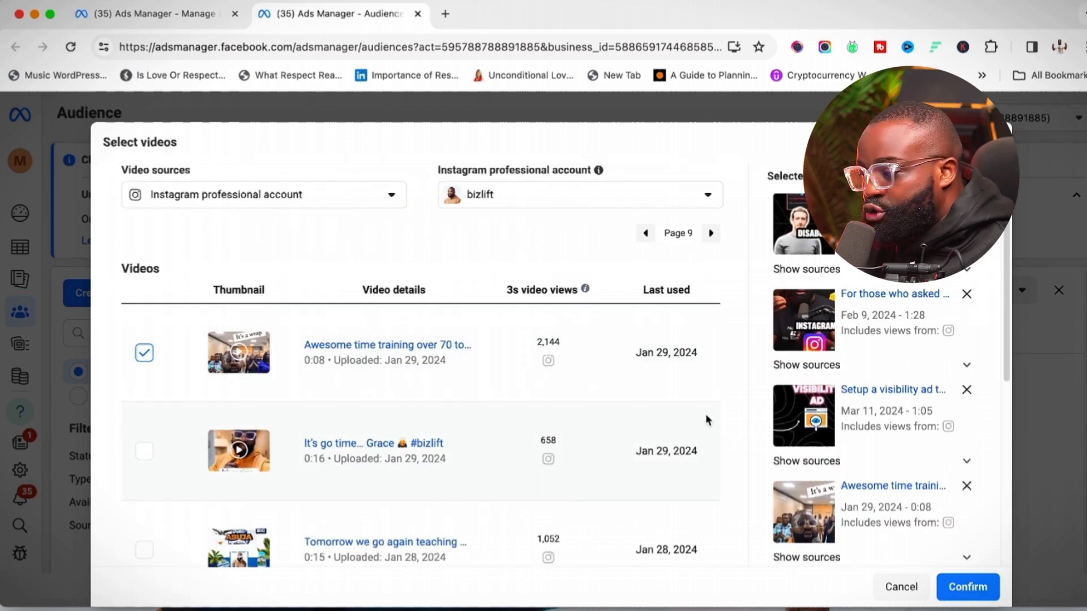
# Step: Confirm the selected videos, name the audience 'Bizlift video viewers' and create it
pyautogui.click(969, 587)
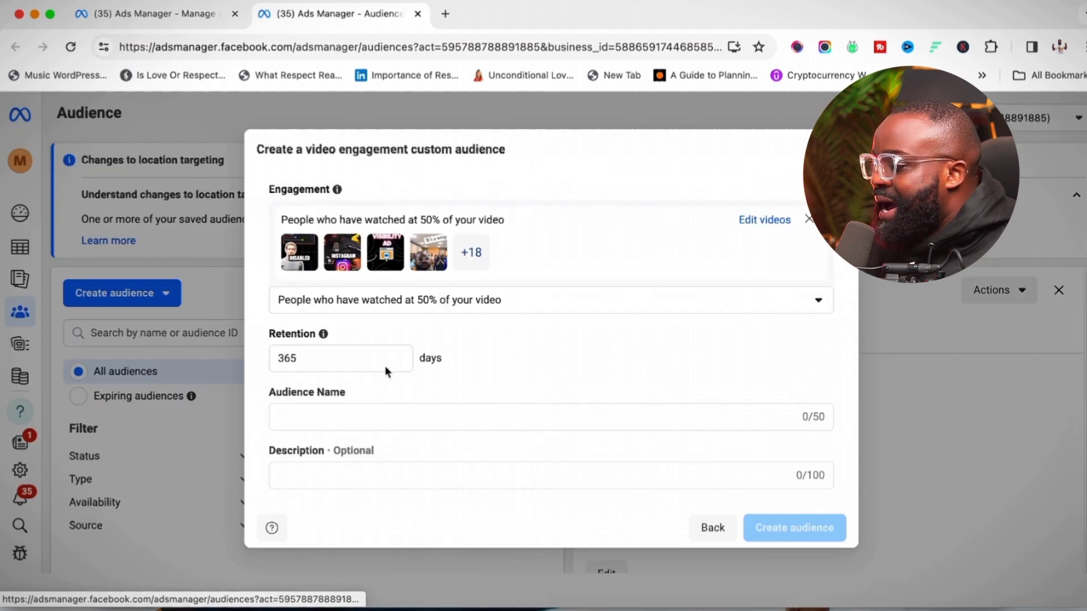
pyautogui.click(318, 357)
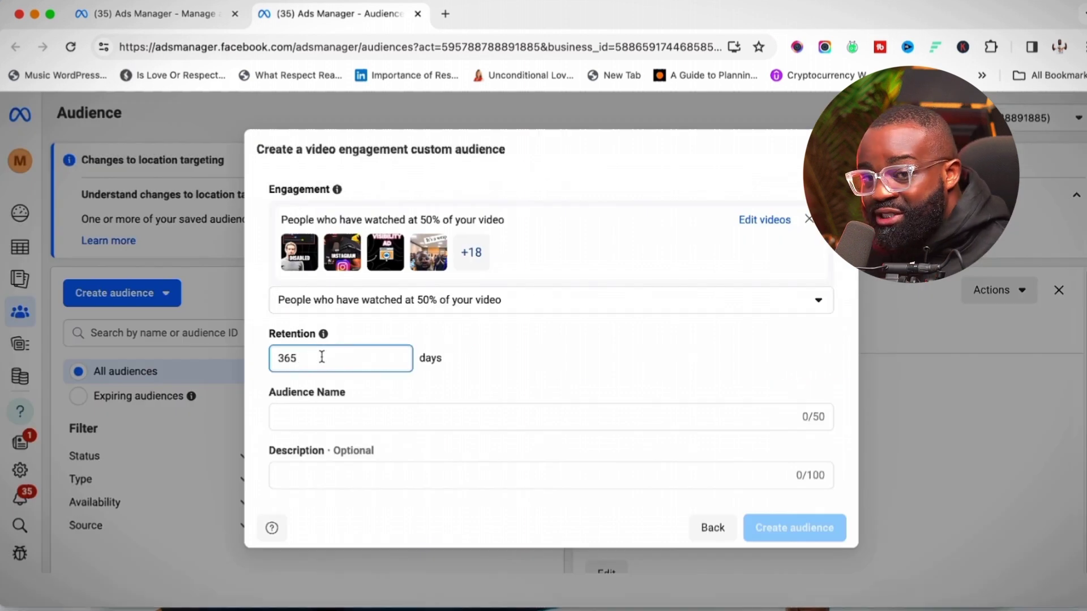
pyautogui.click(331, 418)
pyautogui.write('V')
pyautogui.press('BackSpace')
pyautogui.write('Bizlift vide')
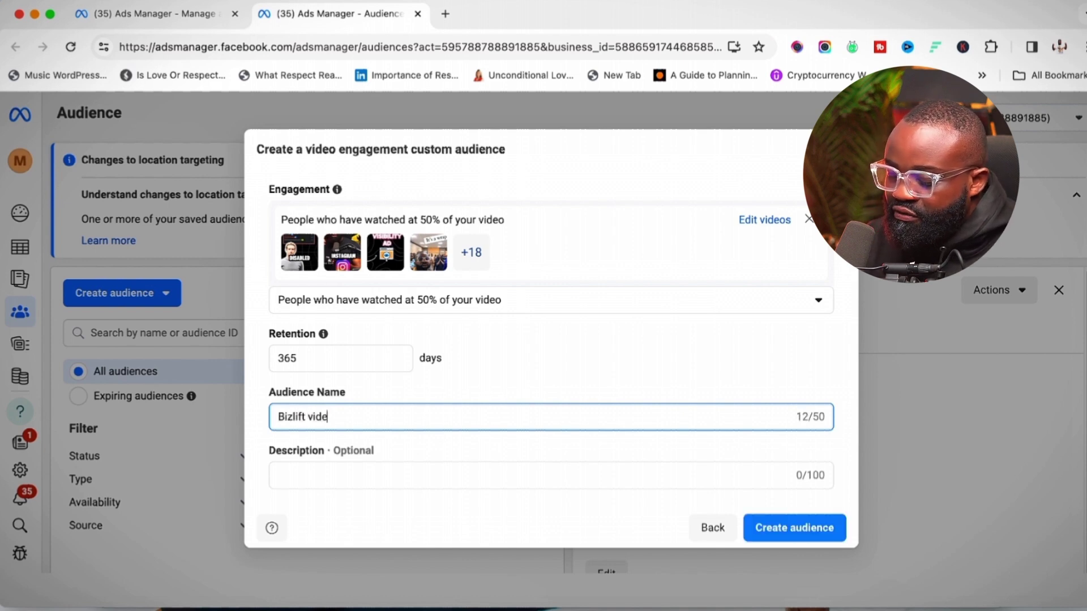
pyautogui.write('do viewers')
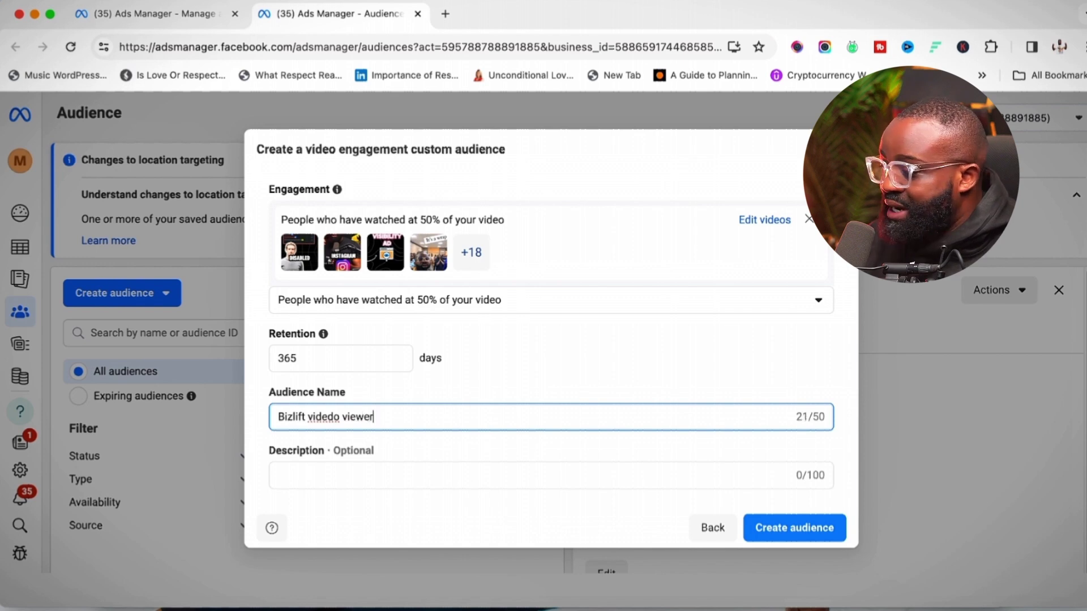
pyautogui.click(329, 419)
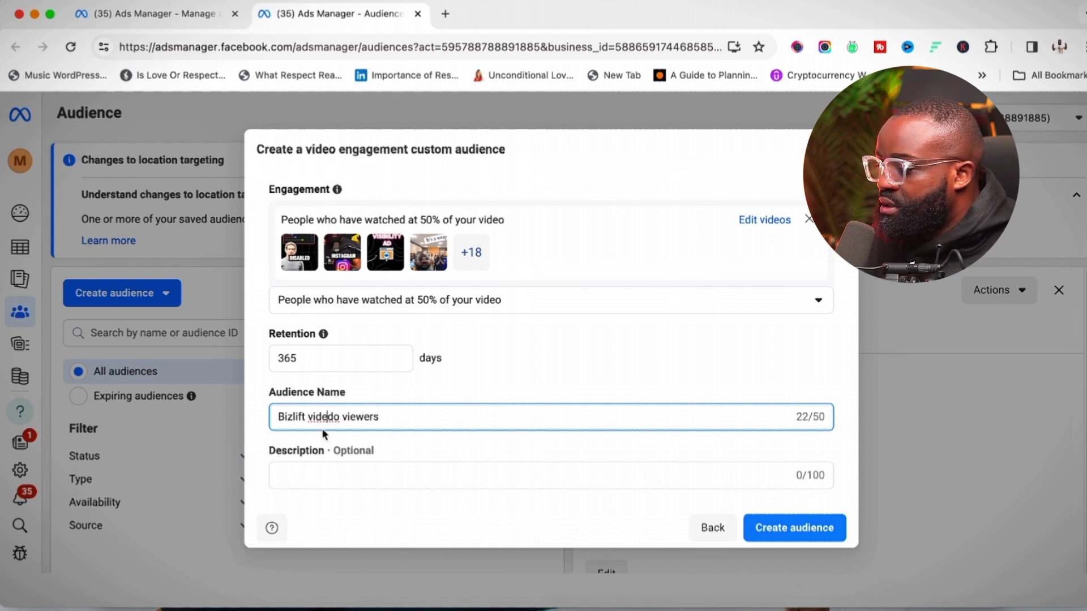
pyautogui.press('BackSpace')
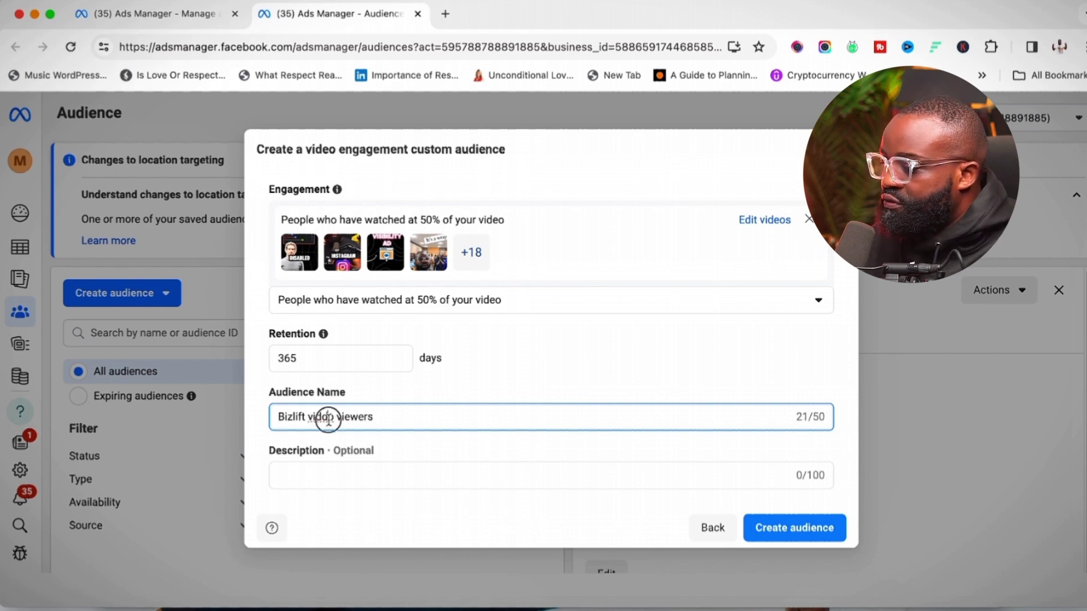
pyautogui.press('Delete')
pyautogui.write('e')
pyautogui.click(370, 448)
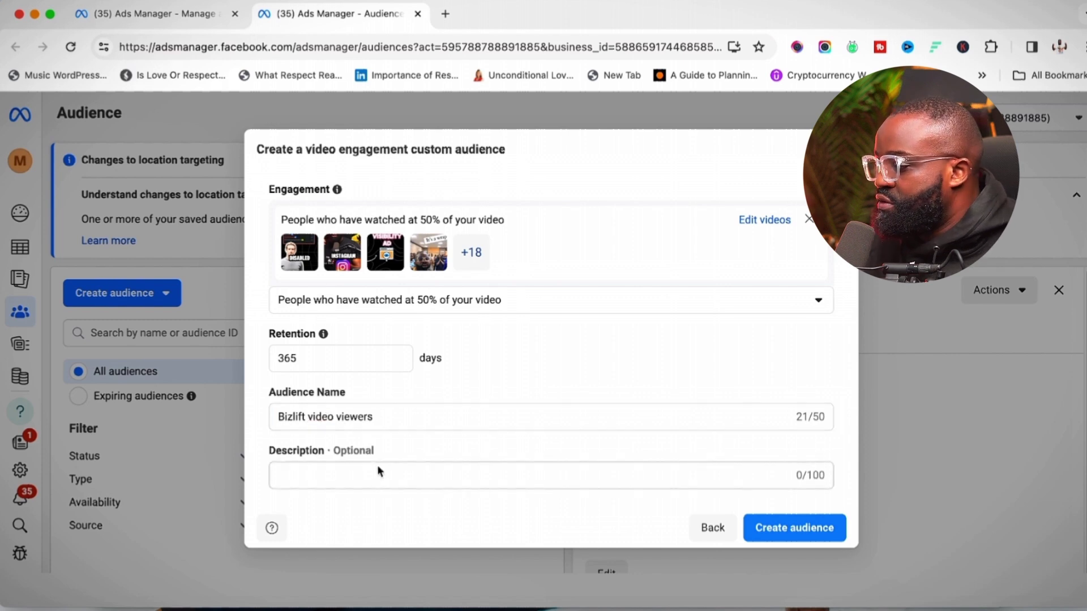
pyautogui.click(815, 528)
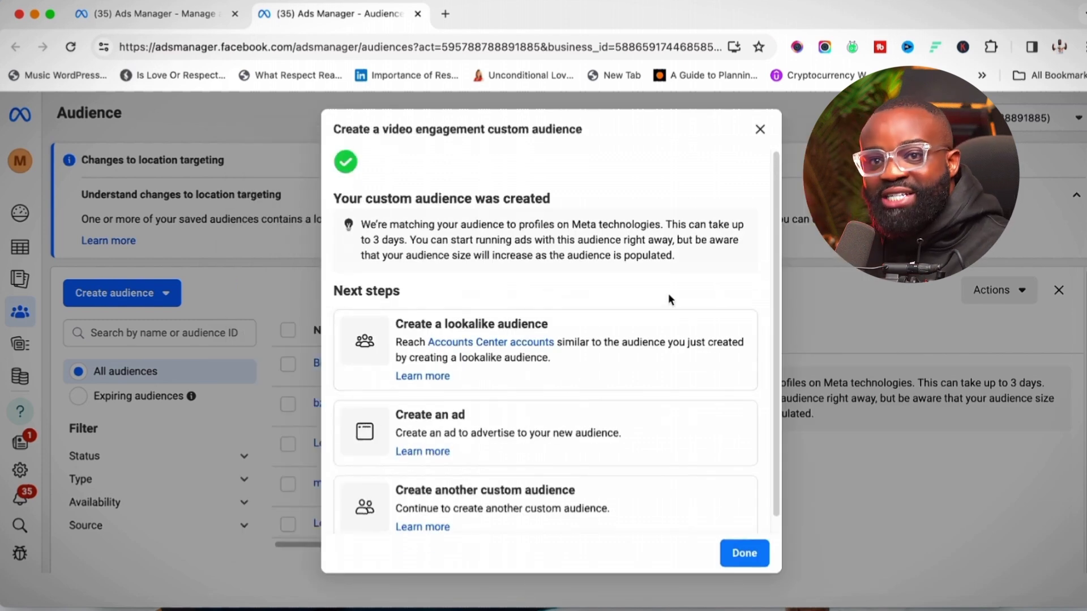
# Step: Dismiss the confirmation and start another custom audience
pyautogui.click(745, 553)
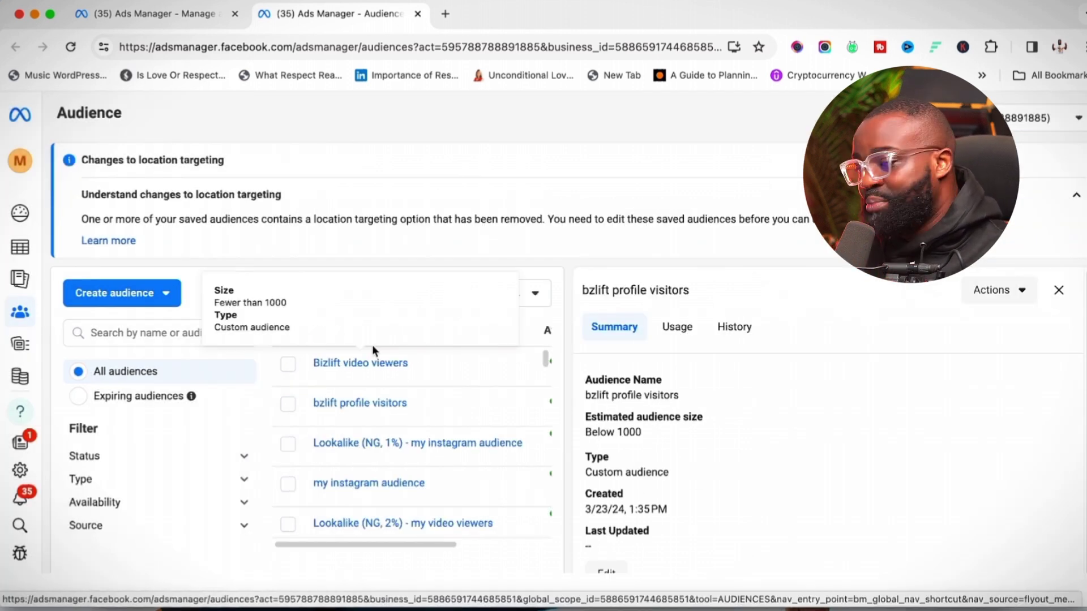
pyautogui.click(158, 294)
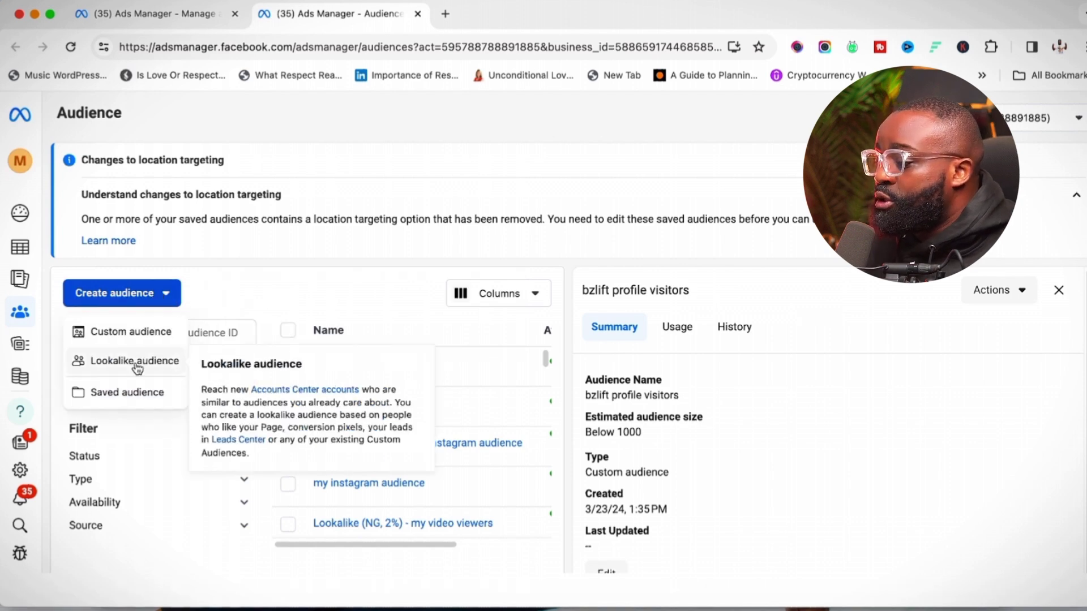
pyautogui.click(132, 333)
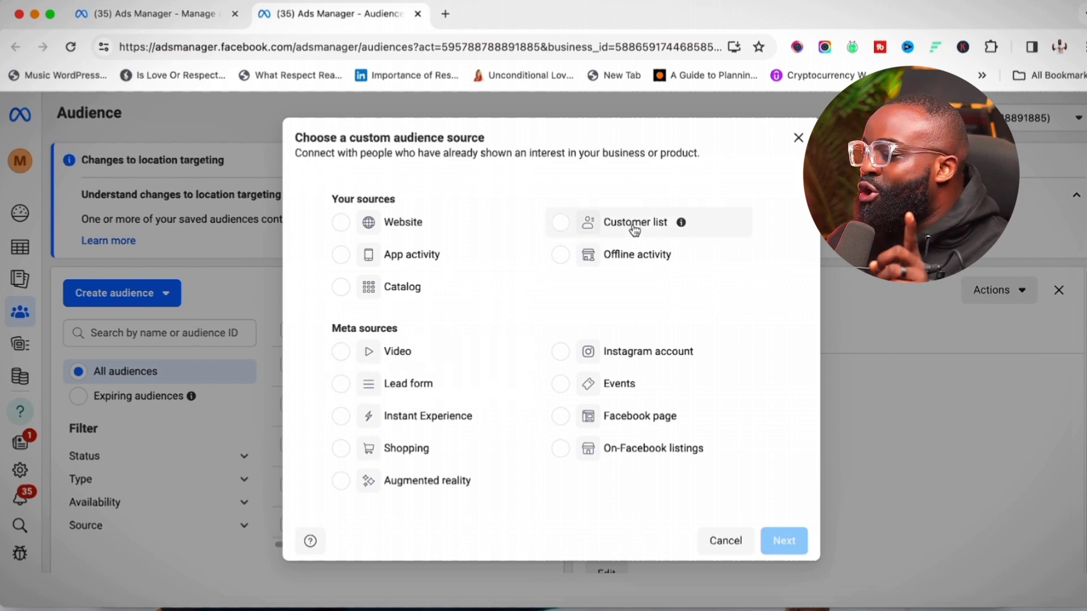
# Step: Choose Website as the custom audience source and continue
pyautogui.click(392, 226)
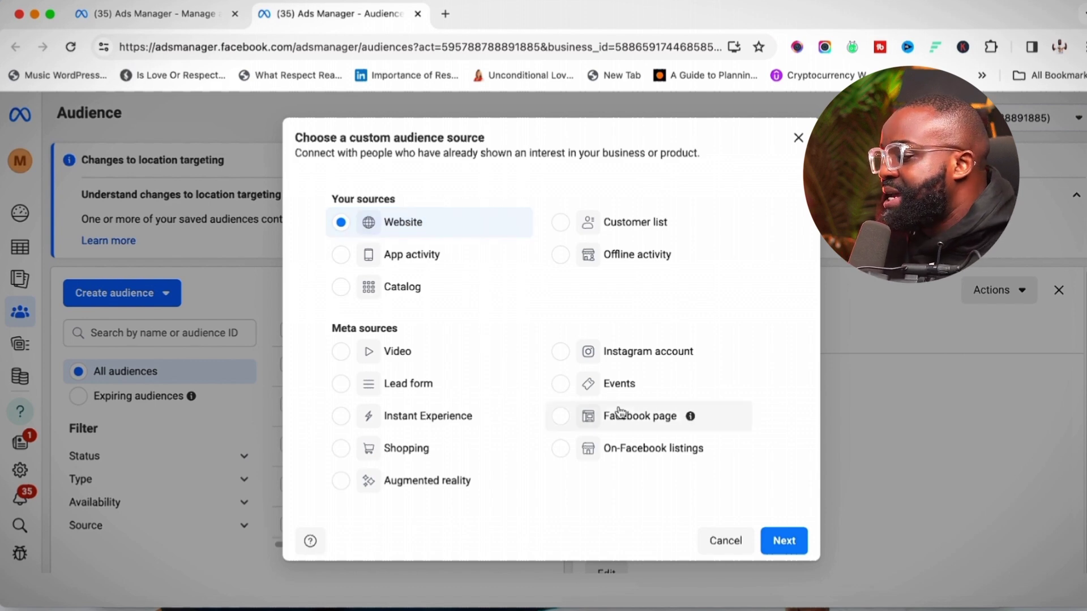
pyautogui.click(787, 543)
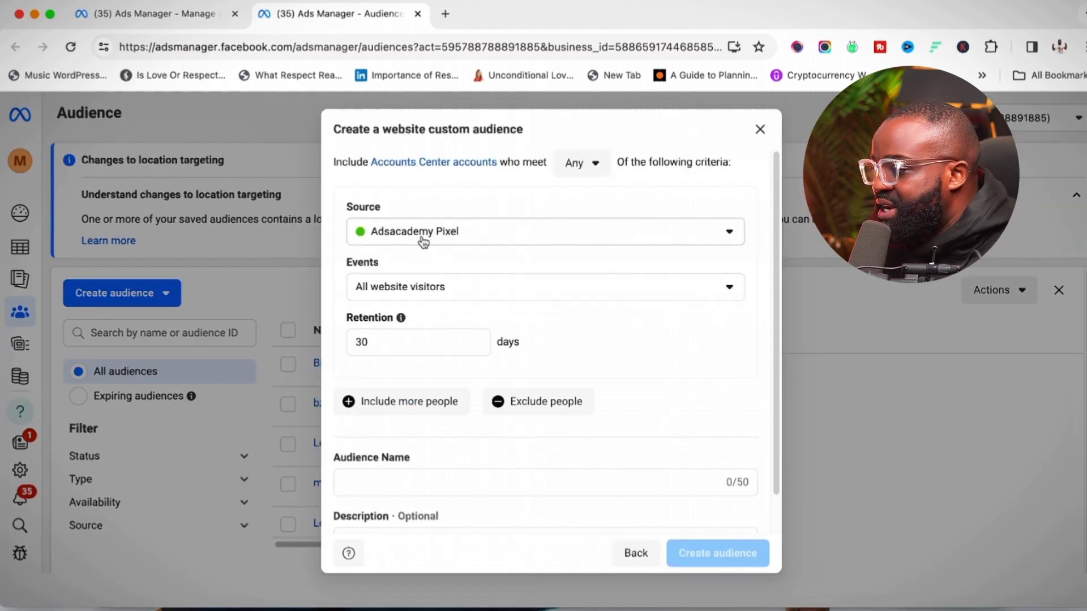
# Step: Keep Adsacademy Pixel as the source and set the event to All website visitors
pyautogui.doubleClick(413, 237)
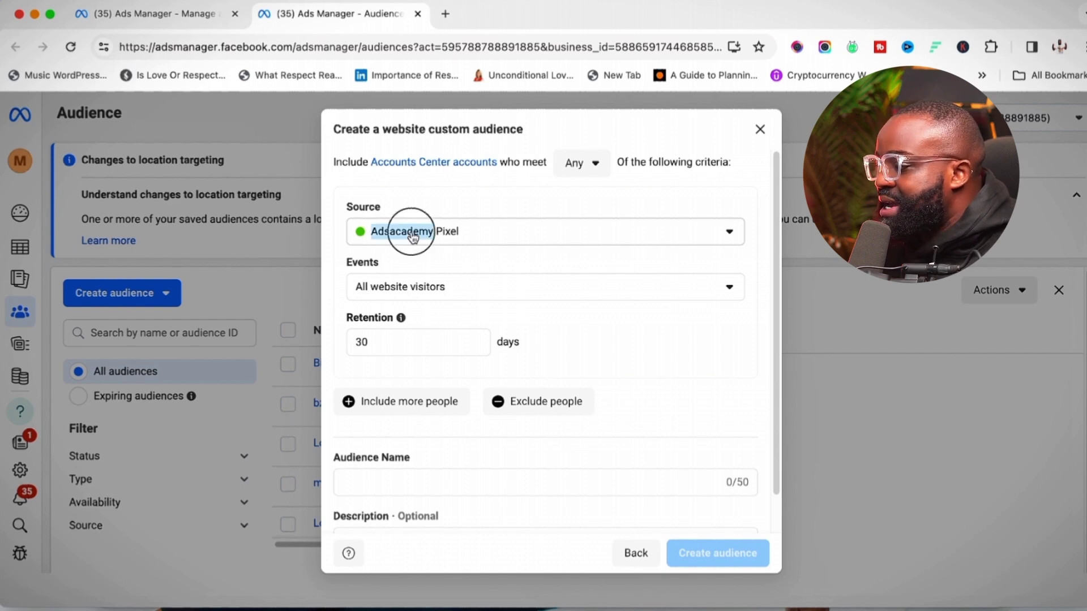
pyautogui.click(413, 236)
pyautogui.click(458, 237)
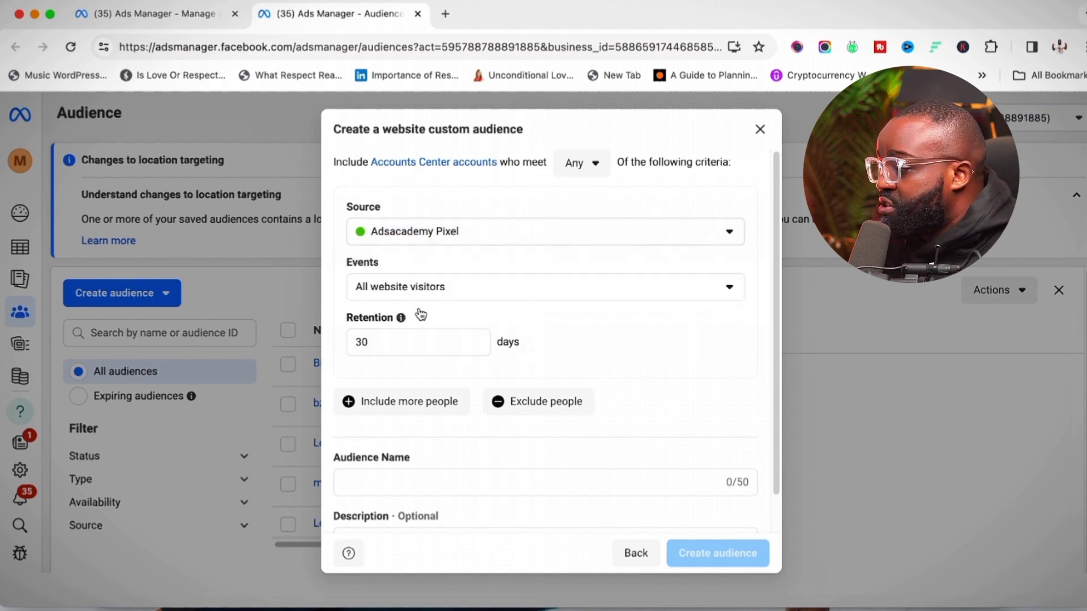
pyautogui.click(420, 288)
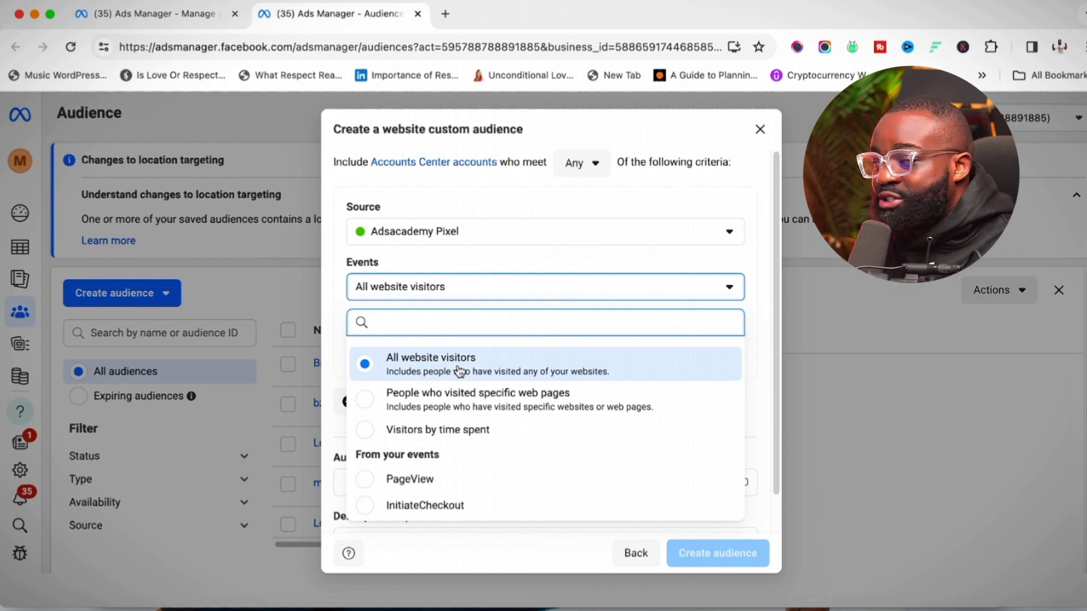
pyautogui.click(458, 409)
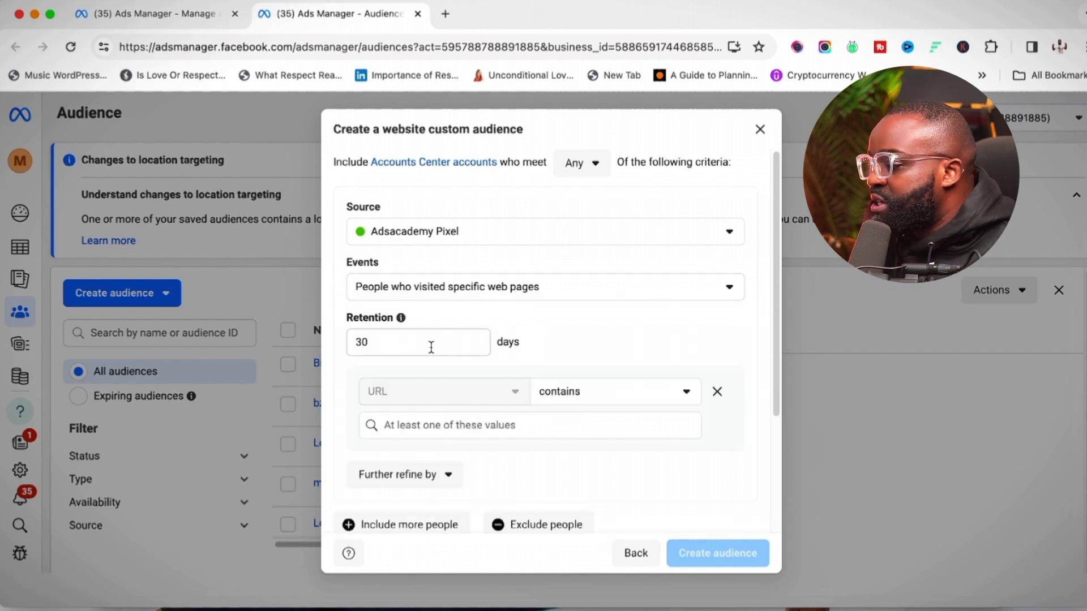
pyautogui.click(518, 288)
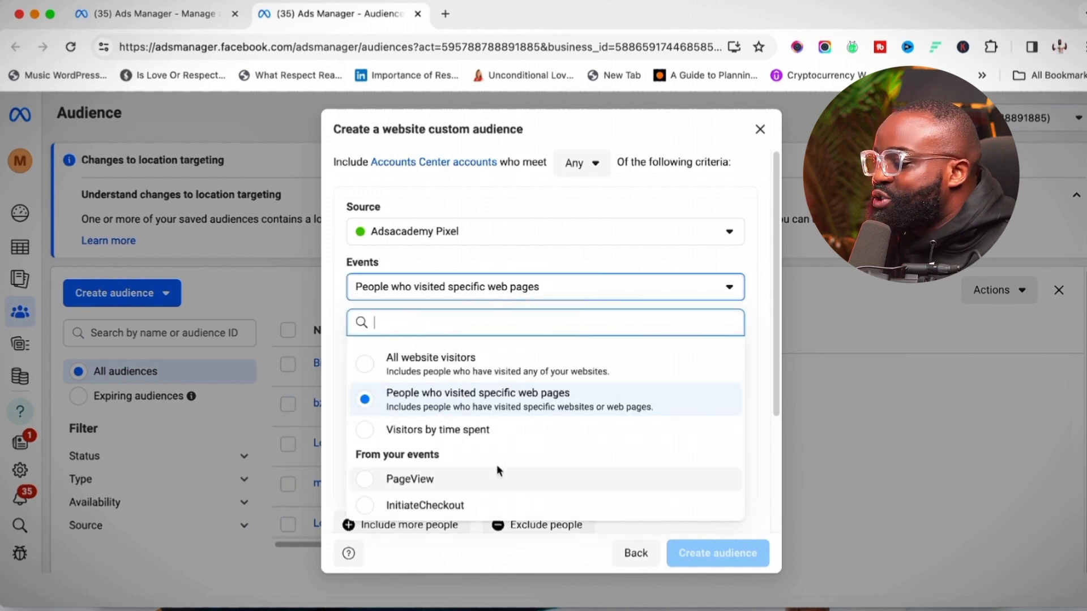
pyautogui.click(441, 357)
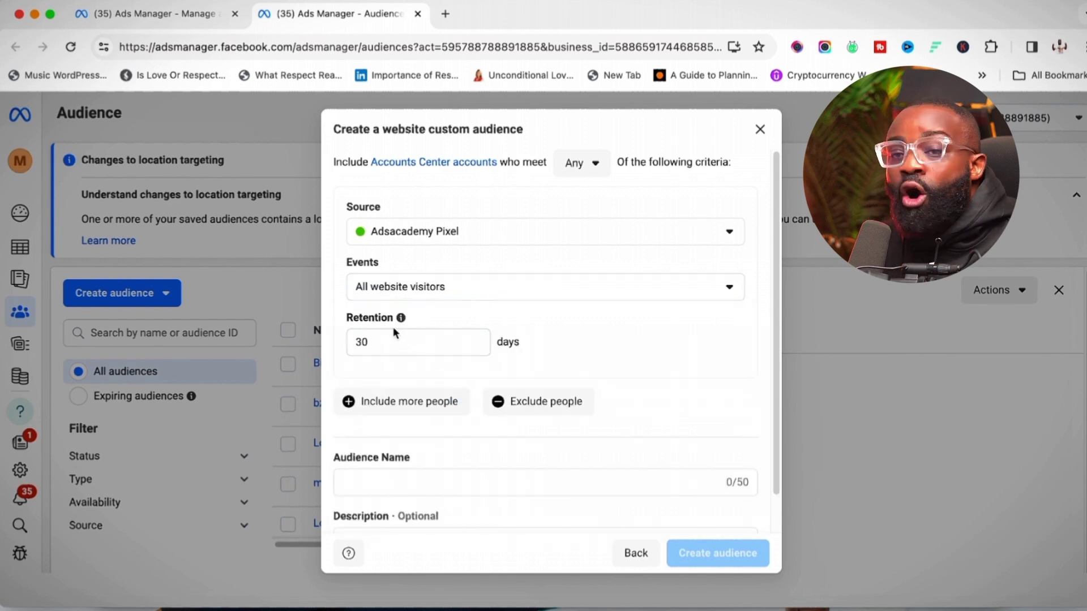
# Step: Set the audience retention period to 180 days
pyautogui.click(422, 342)
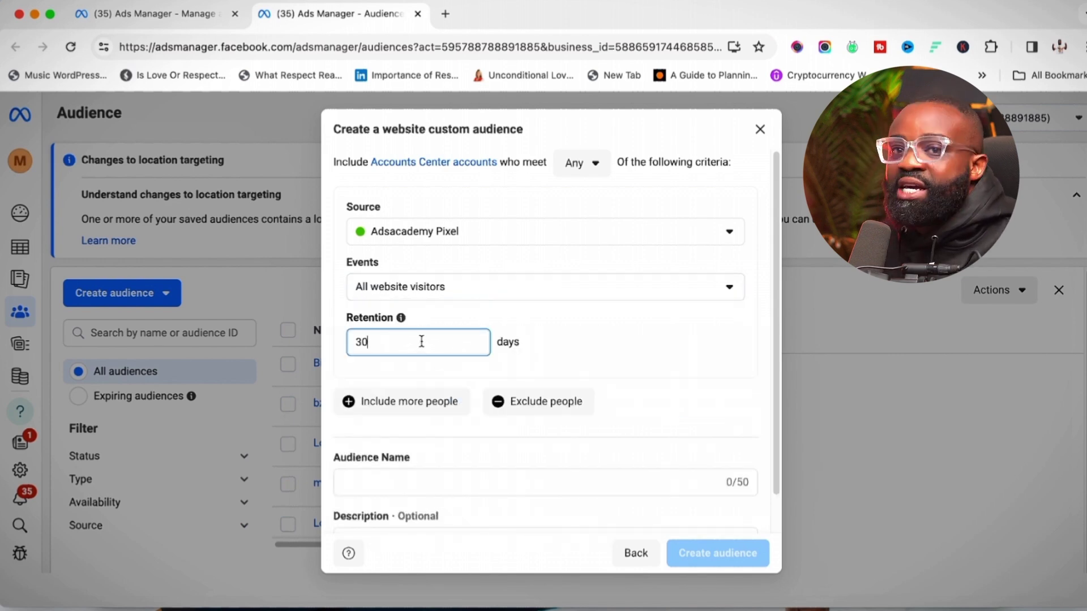
pyautogui.doubleClick(422, 341)
pyautogui.write('60')
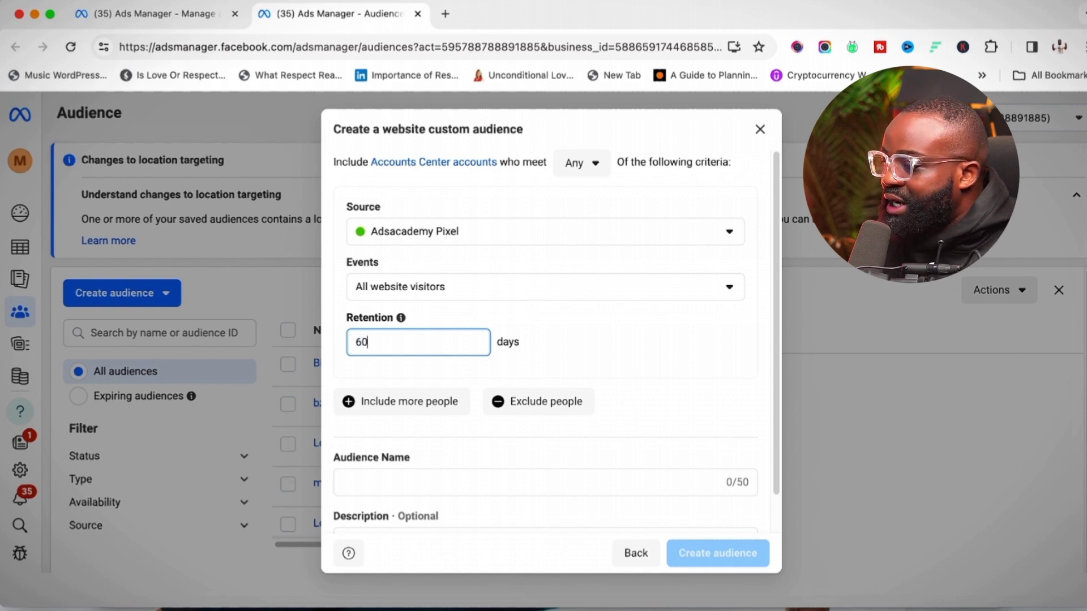
pyautogui.press('BackSpace')
pyautogui.press('BackSpace')
pyautogui.write('365')
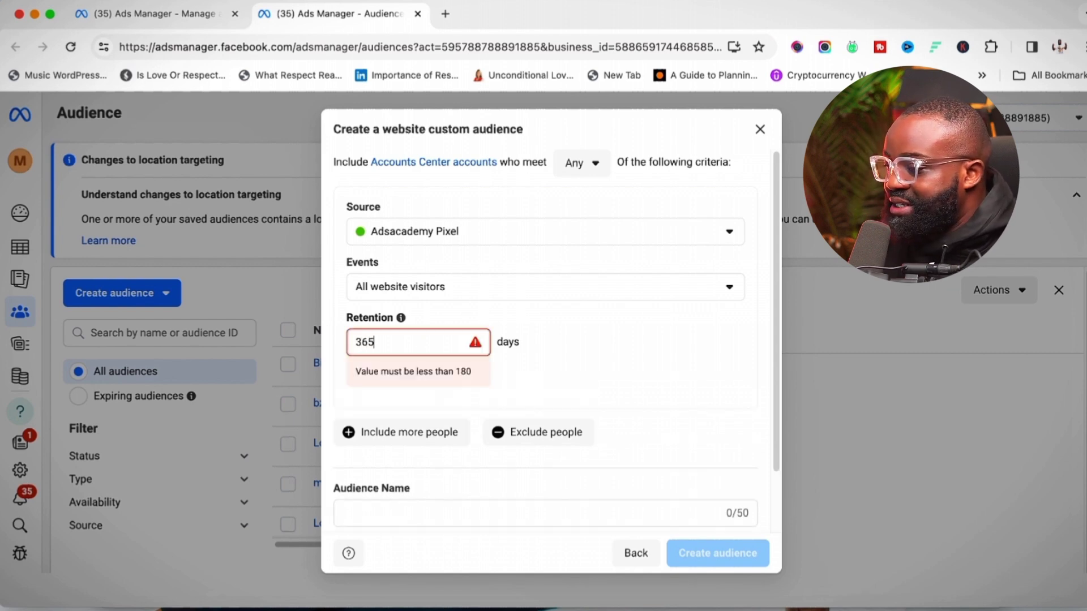
pyautogui.doubleClick(419, 342)
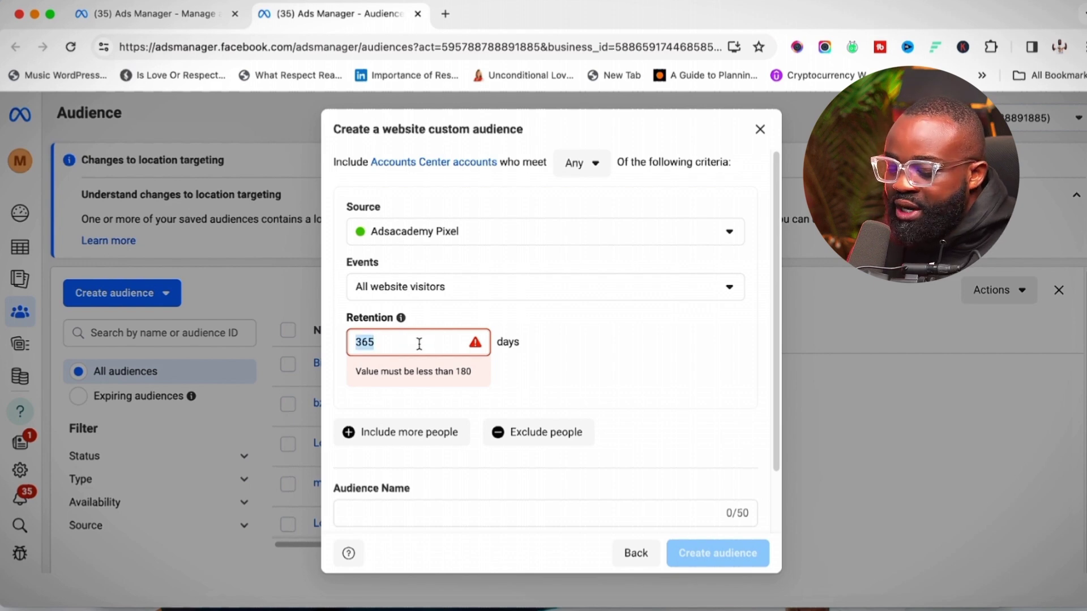
pyautogui.write('180')
pyautogui.click(651, 353)
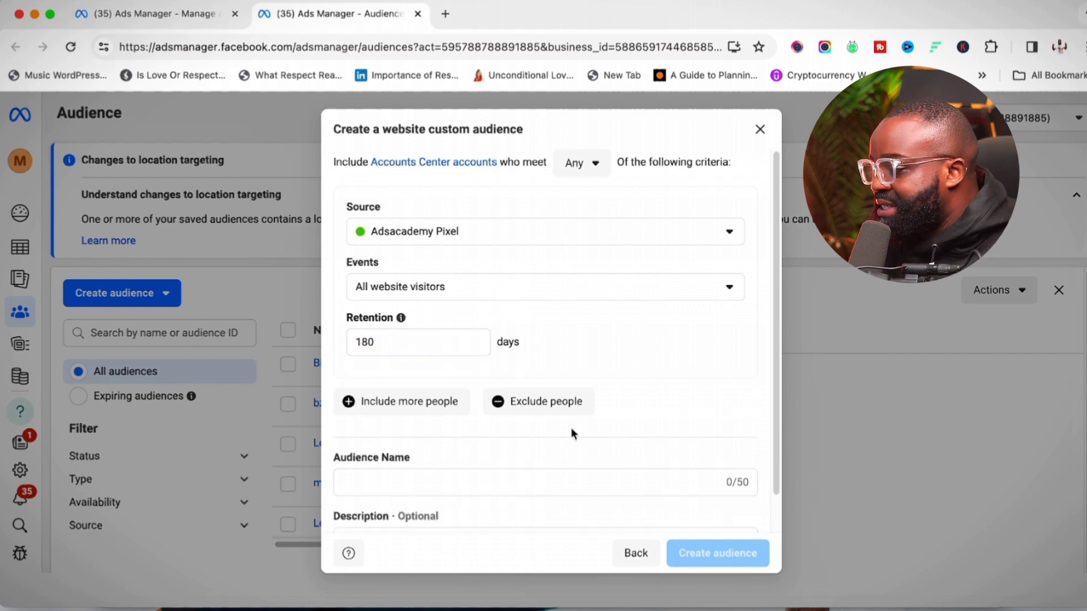
# Step: Name the audience 'Website ads academy visitors' and create it
pyautogui.scroll(-2, 571, 434)
pyautogui.click(458, 447)
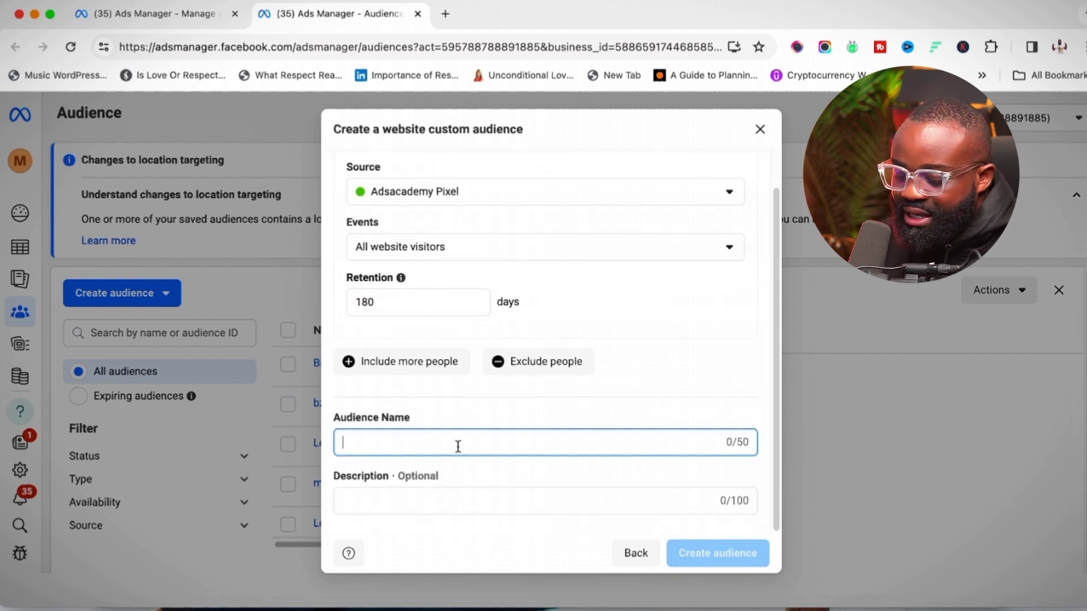
pyautogui.write('Website ads cad')
pyautogui.press('BackSpace')
pyautogui.press('BackSpace')
pyautogui.press('BackSpace')
pyautogui.write('acade')
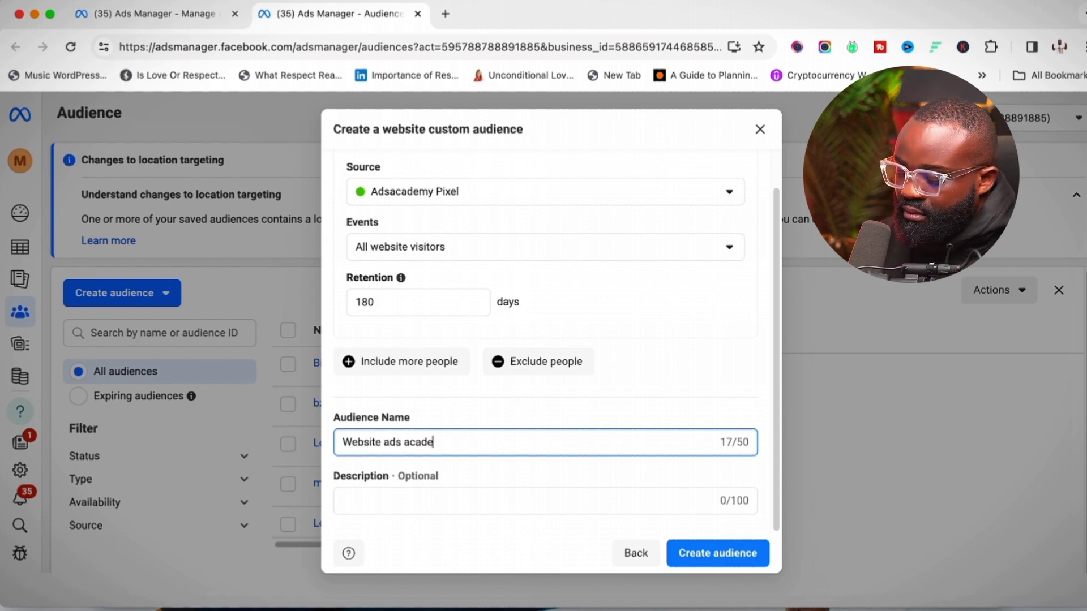
pyautogui.write('my visitors')
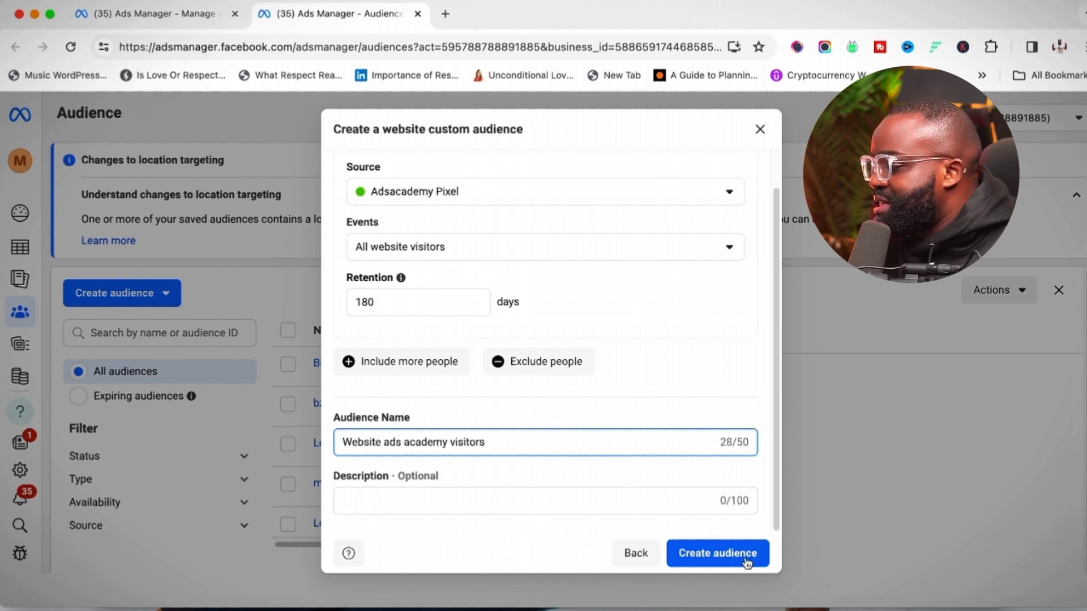
pyautogui.click(715, 559)
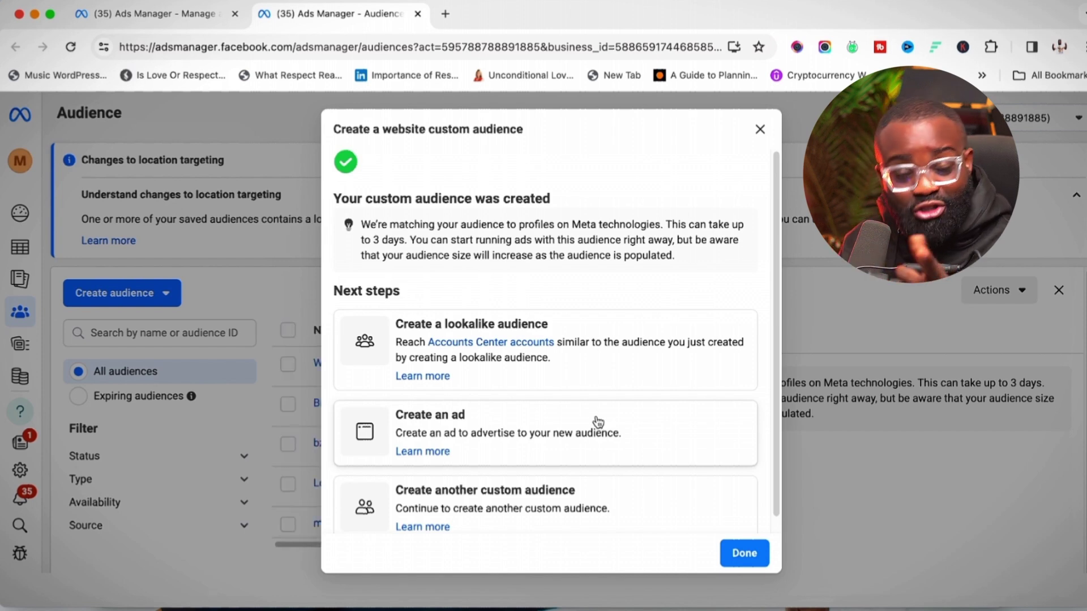
# Step: Close the confirmation and start a new custom audience sourced from a Customer list
pyautogui.click(744, 553)
pyautogui.click(163, 304)
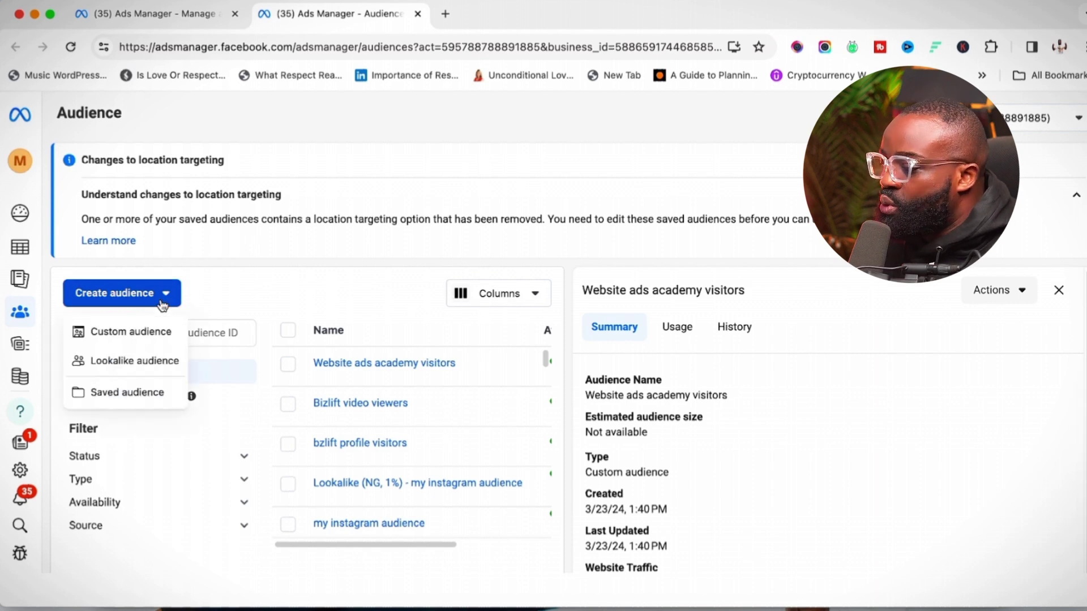
pyautogui.click(125, 334)
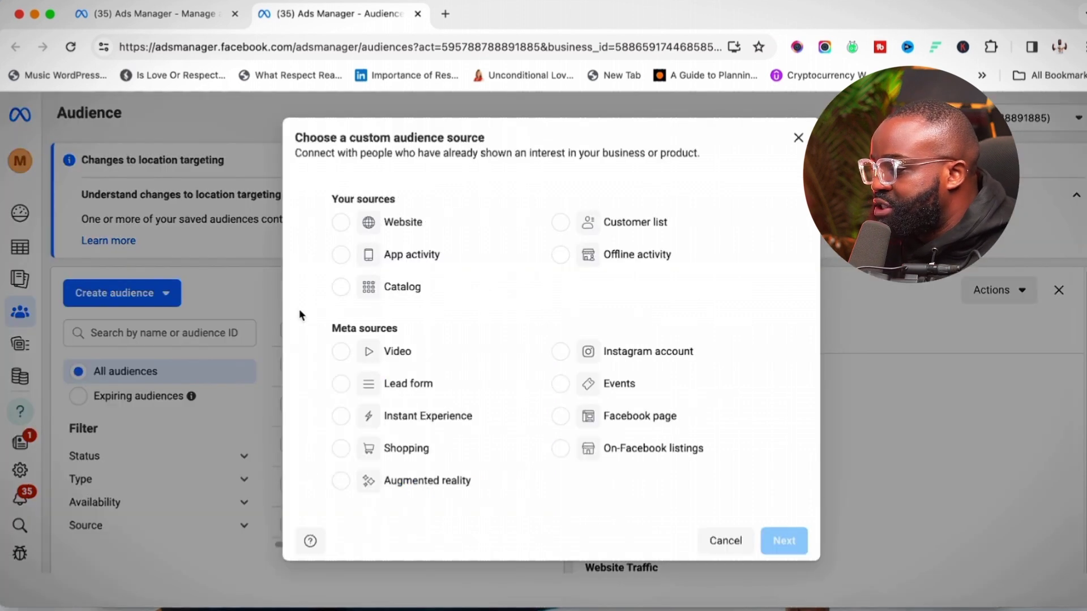
pyautogui.click(637, 229)
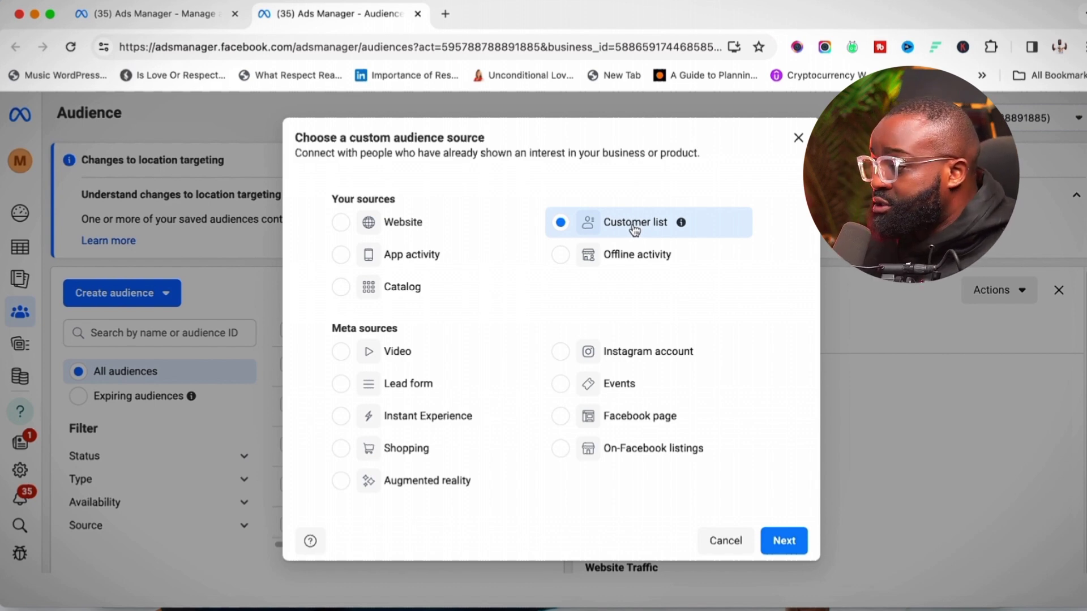
pyautogui.click(786, 545)
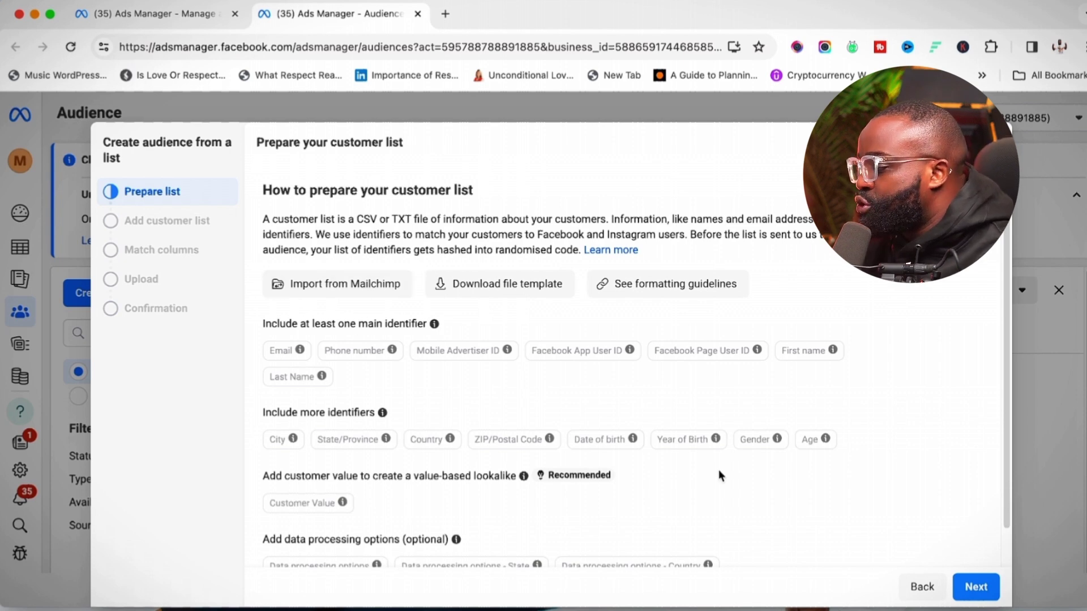
# Step: Advance to the Add customer list step
pyautogui.click(975, 587)
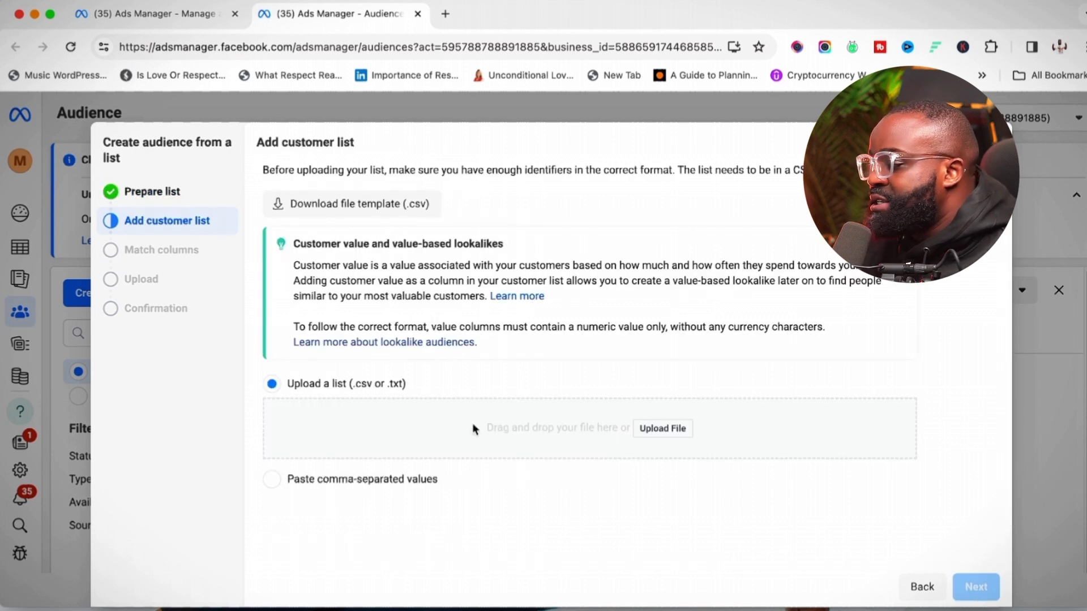
# Step: Upload the Cloudboosta attendee report CSV and continue to column mapping
pyautogui.click(661, 429)
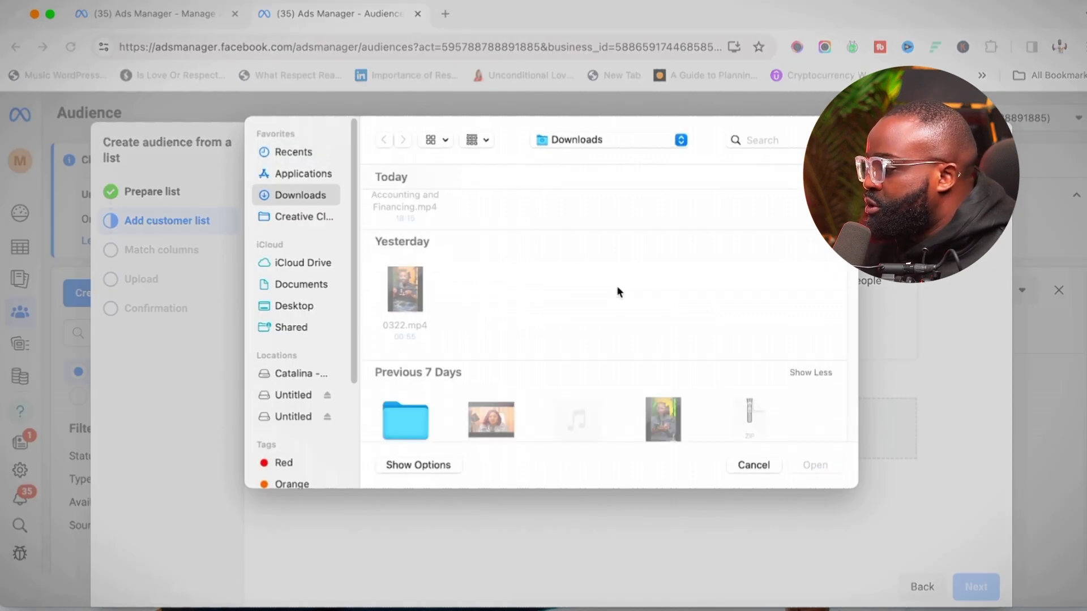
pyautogui.click(802, 142)
pyautogui.write('csv')
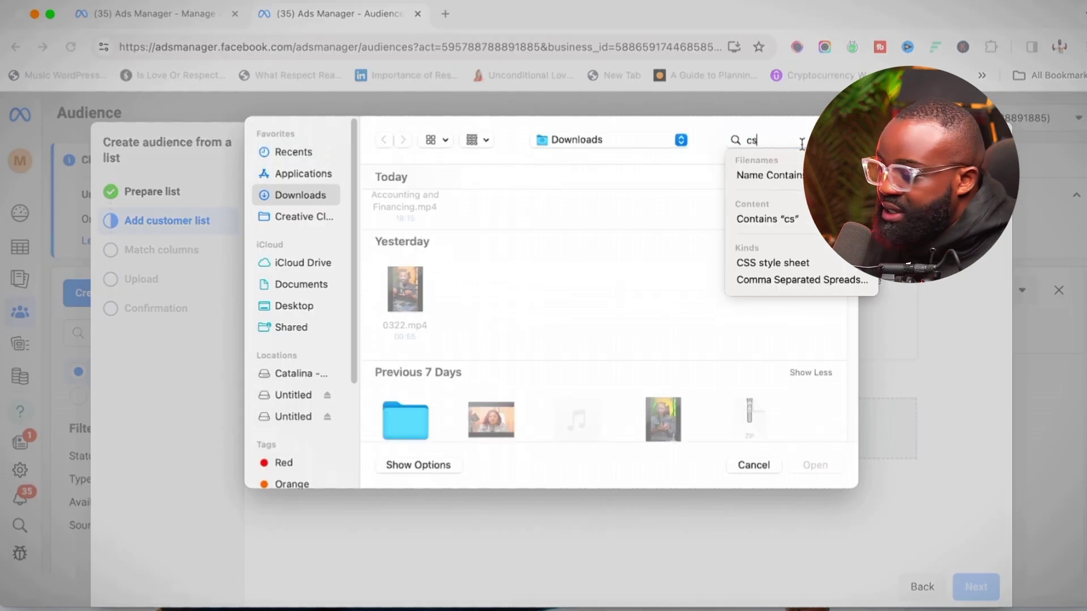
pyautogui.click(663, 252)
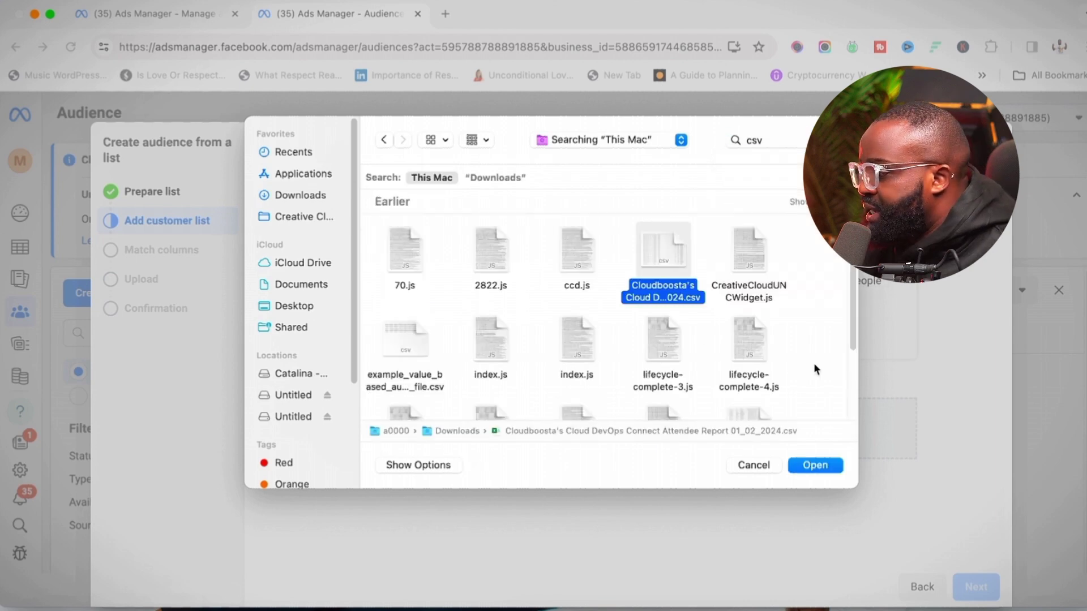
pyautogui.scroll(-5, 720, 343)
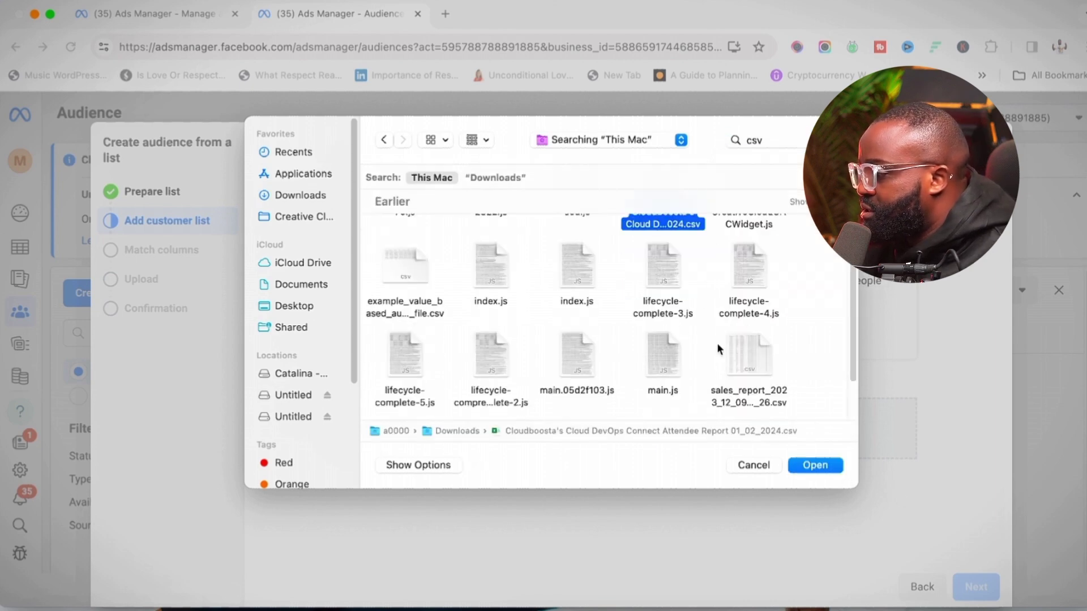
pyautogui.click(801, 469)
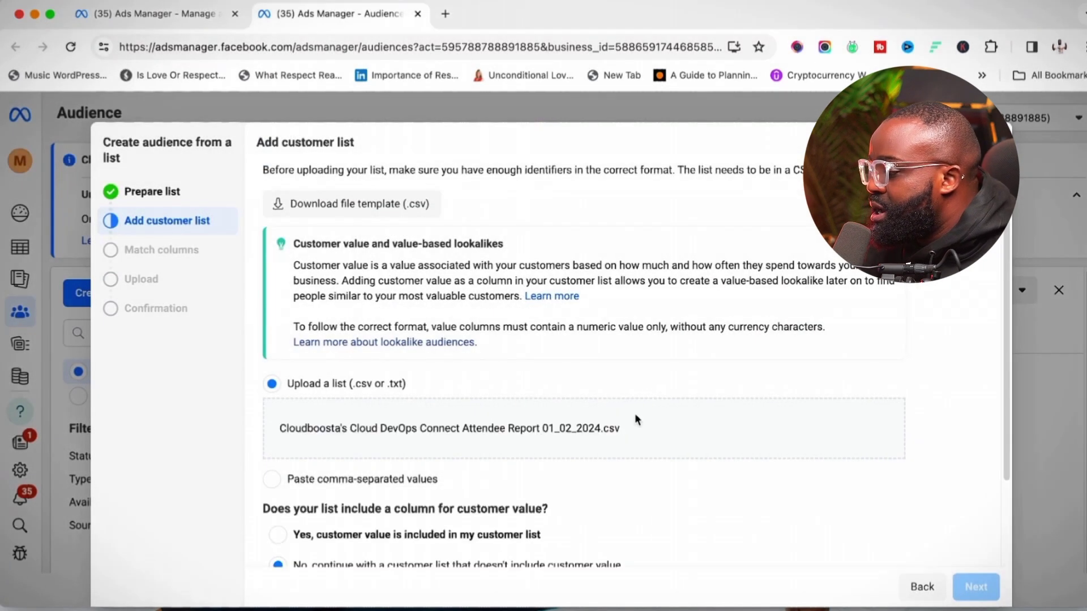
pyautogui.scroll(-3, 638, 432)
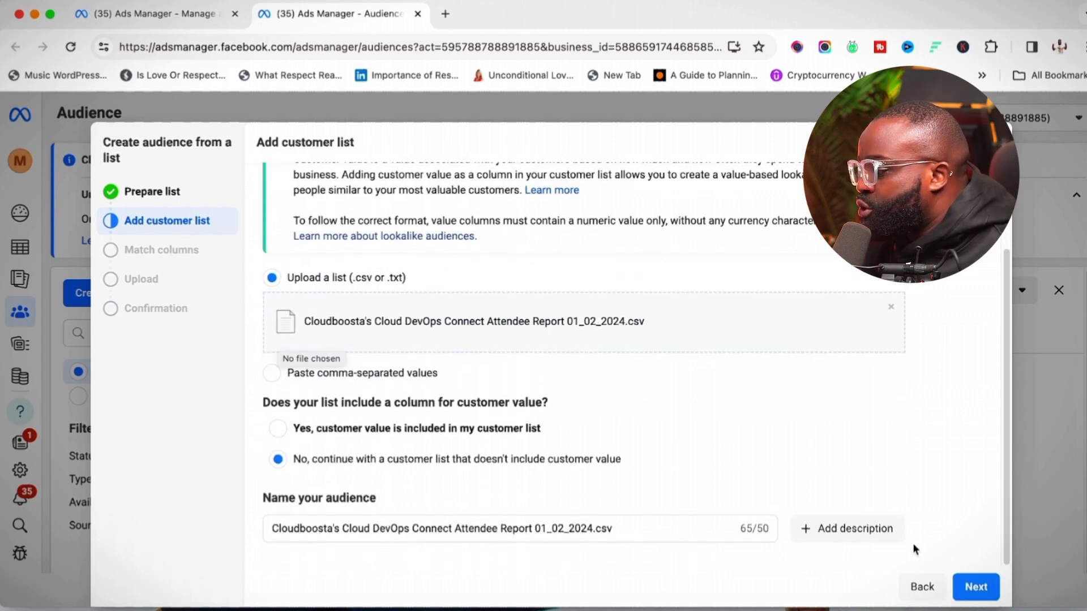
pyautogui.click(985, 593)
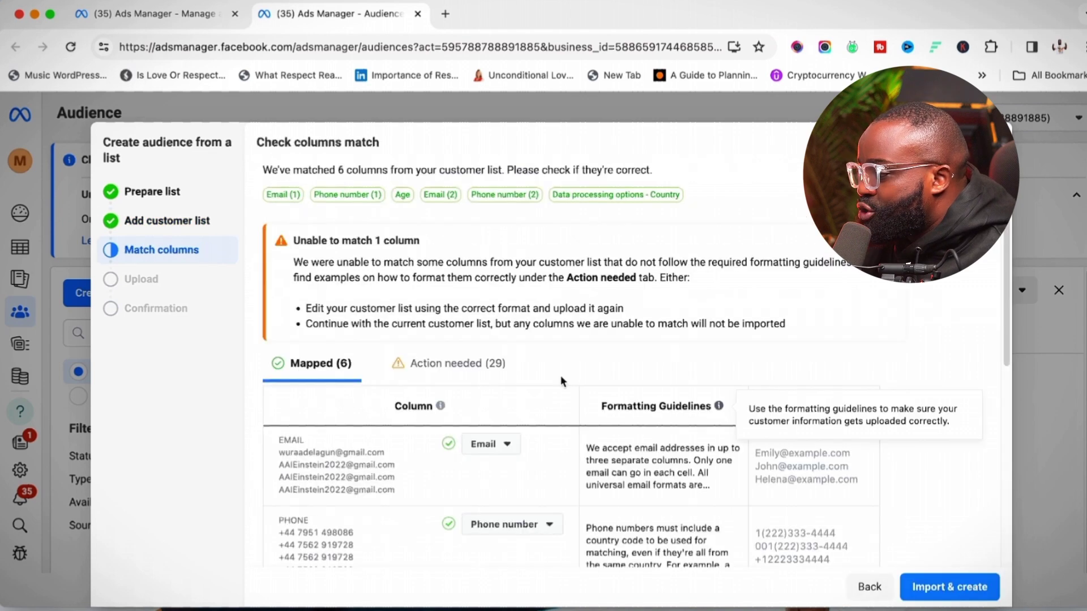
pyautogui.scroll(-5, 476, 365)
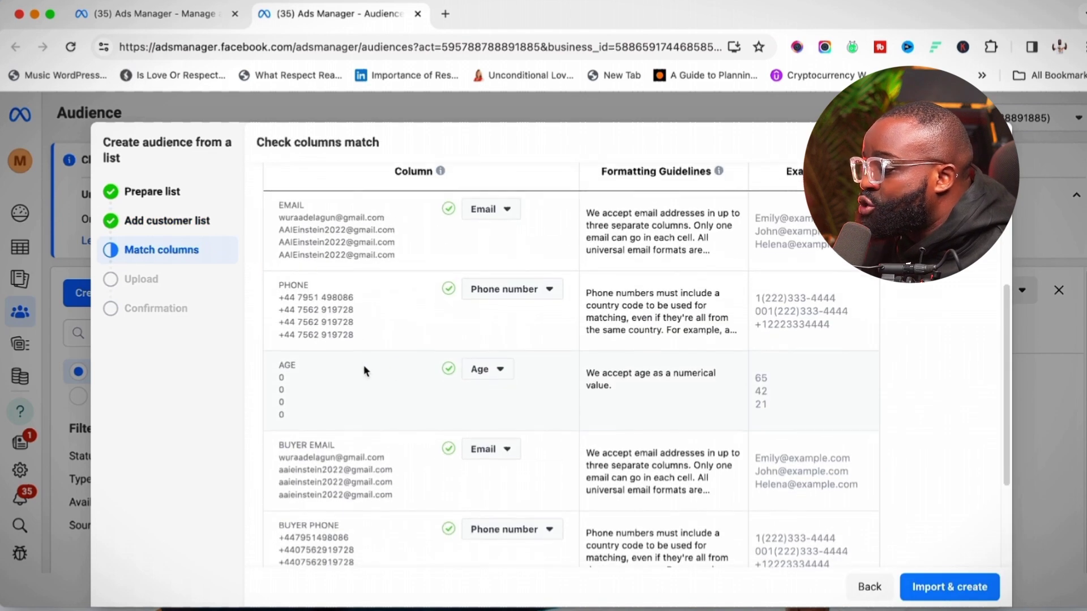
pyautogui.scroll(-3, 364, 368)
pyautogui.scroll(7, 600, 406)
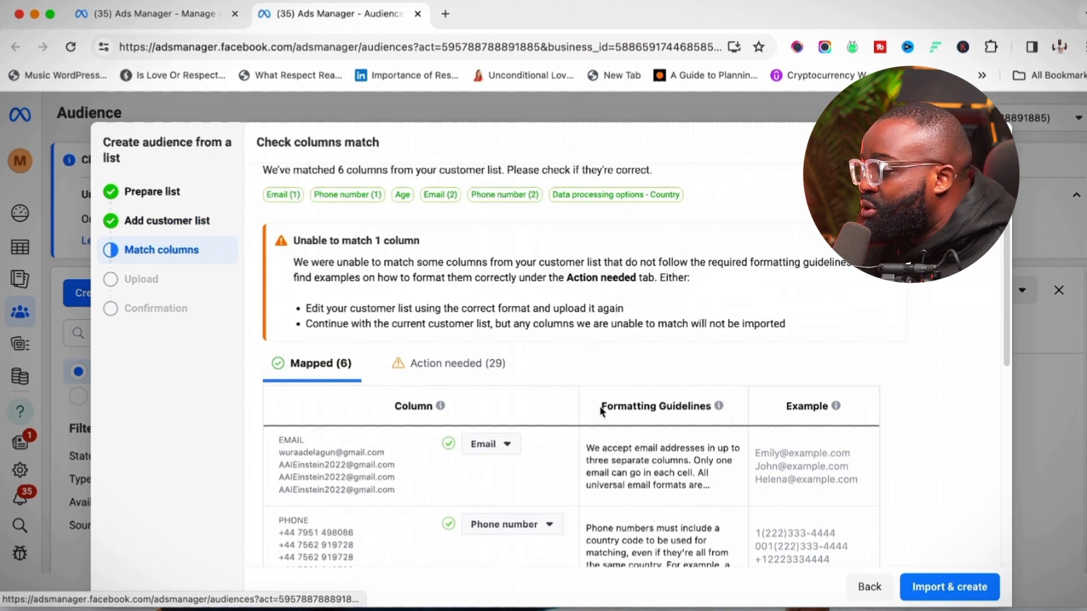
pyautogui.scroll(-5, 477, 389)
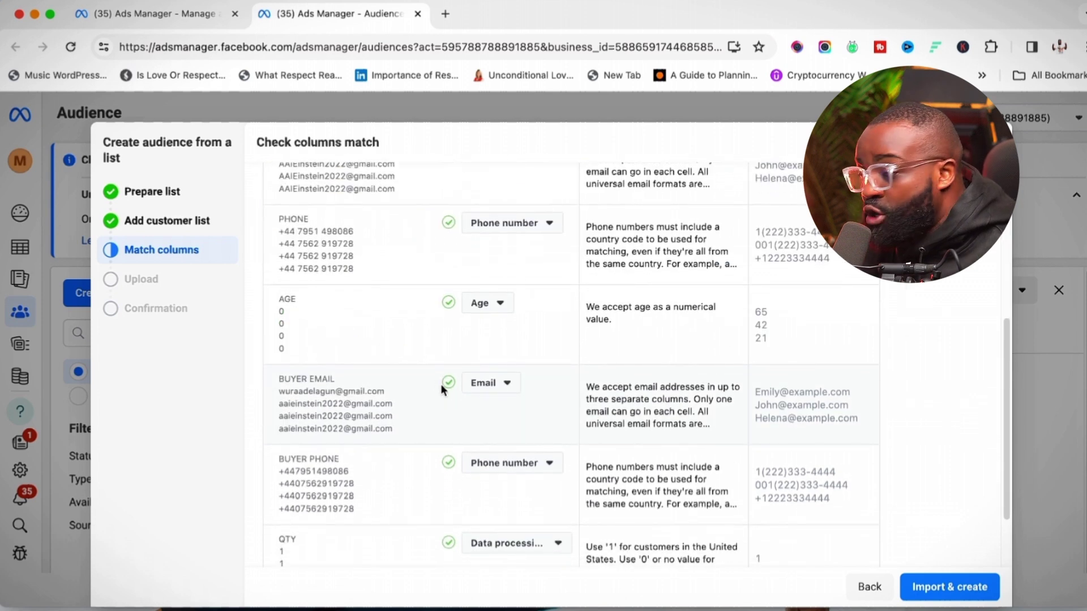
pyautogui.scroll(5, 441, 384)
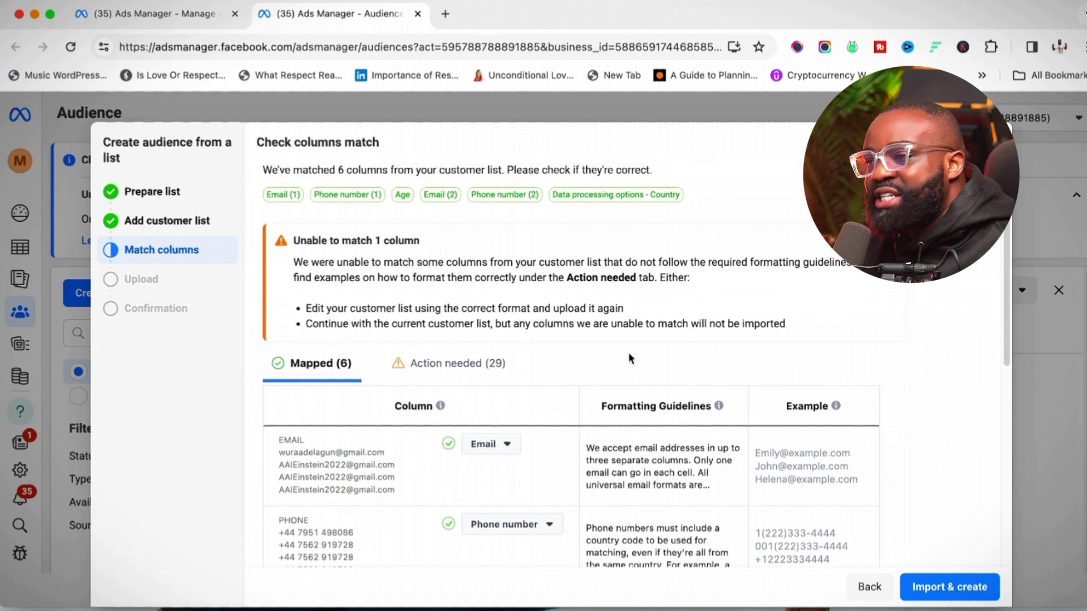